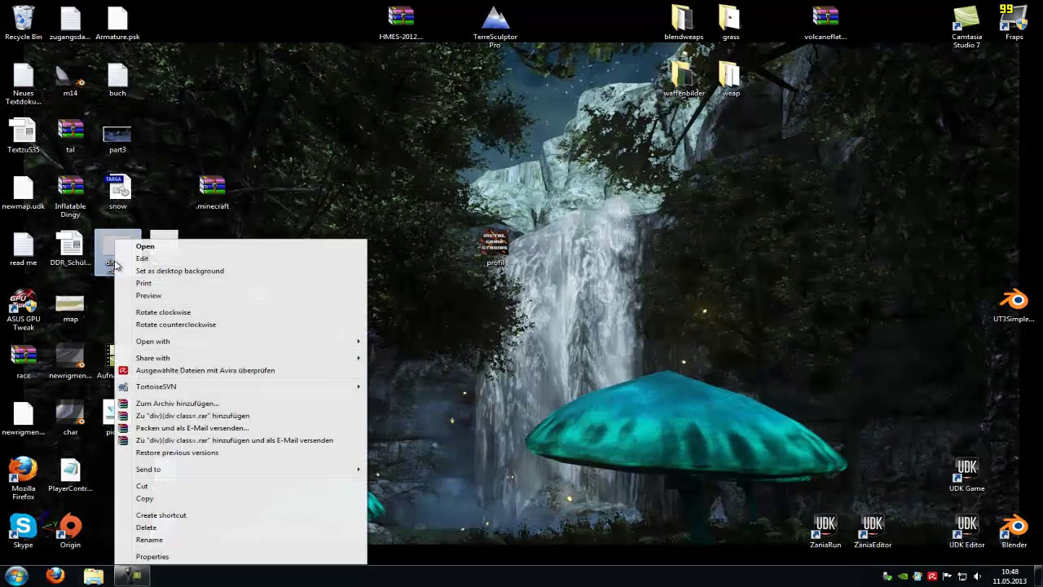
# Open the div)(div class= snow image in Photoshop and make a large elliptical selection around its middle.
pyautogui.moveTo(195, 340)
pyautogui.click(421, 343)
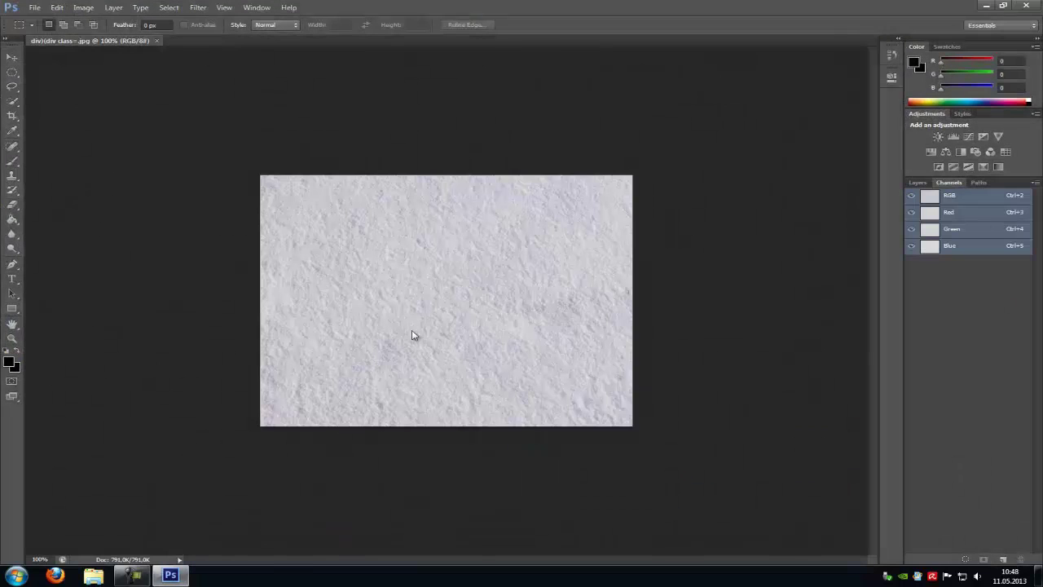
pyautogui.click(10, 73)
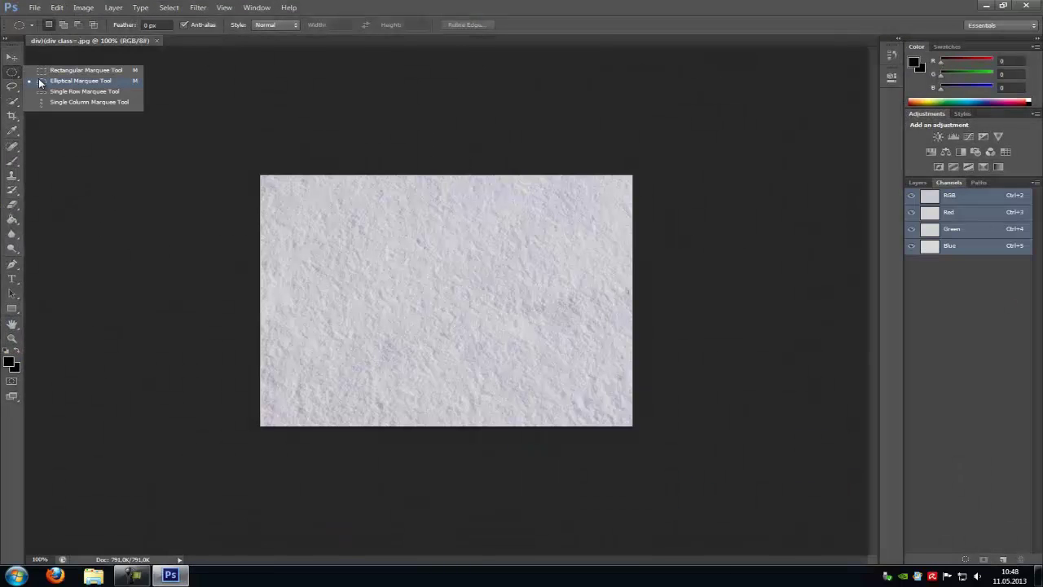
pyautogui.click(42, 83)
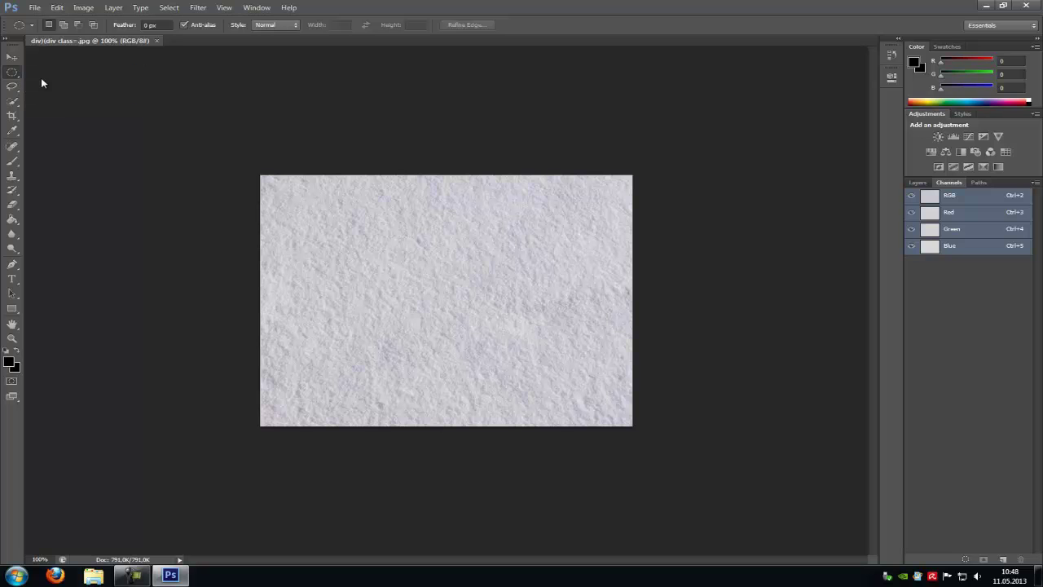
pyautogui.moveTo(552, 215); pyautogui.dragTo(317, 411)
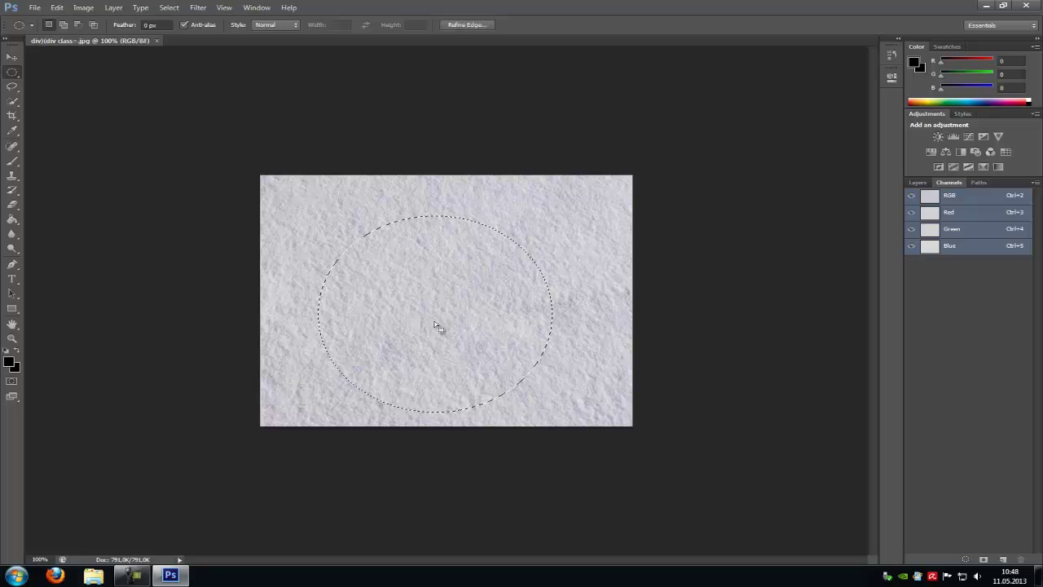
pyautogui.moveTo(437, 326)
pyautogui.mouseDown()
pyautogui.moveTo(442, 304)
pyautogui.moveTo(448, 312)
pyautogui.mouseUp()
# Create a 512 x 512 pixel RGB document with a white background and fill it with black.
pyautogui.click(57, 7)
pyautogui.click(48, 17)
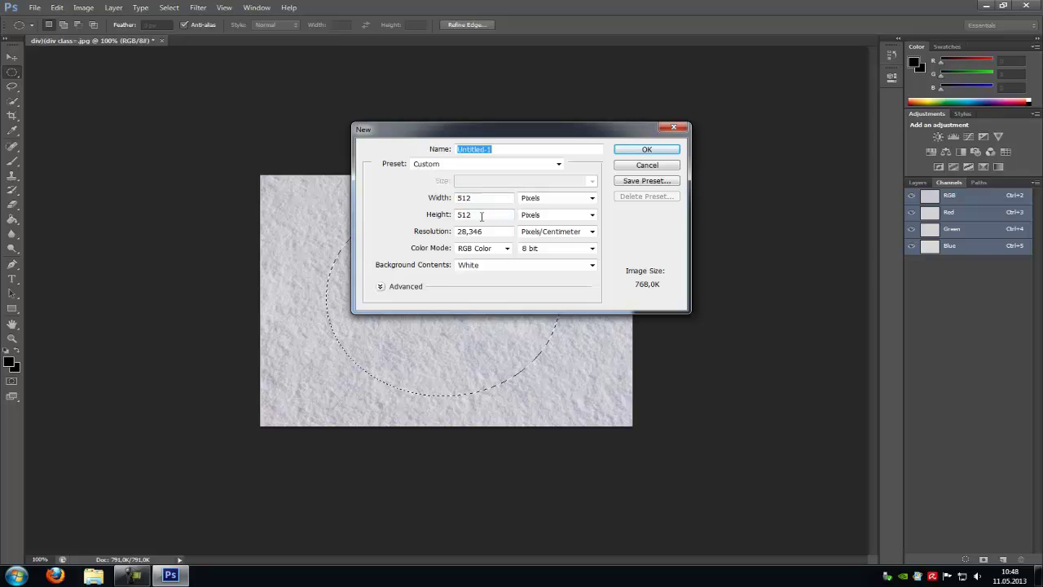
pyautogui.click(652, 150)
pyautogui.click(13, 220)
pyautogui.click(452, 311)
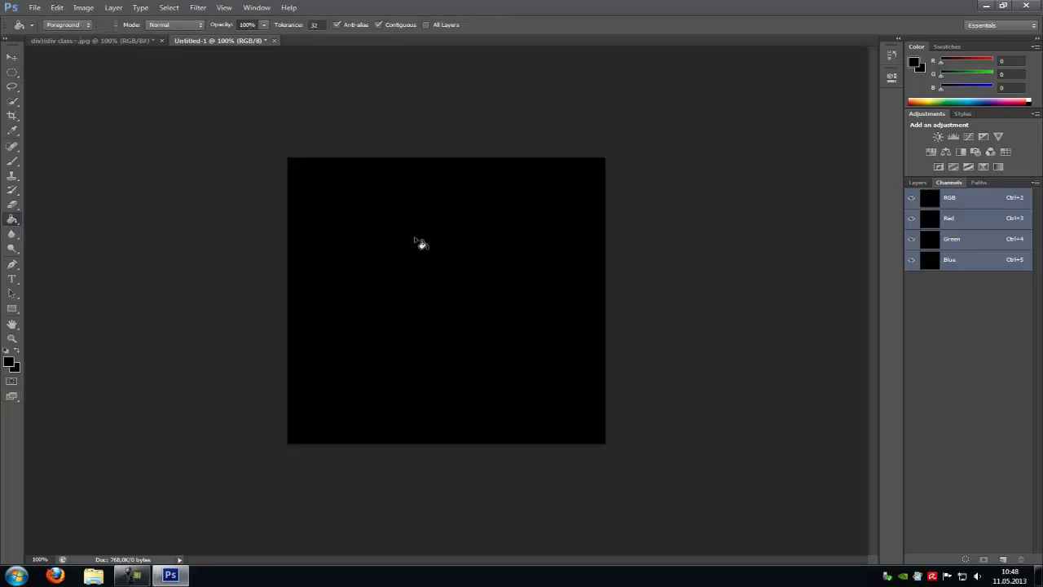
# Move the selected snow ellipse into the black document and centre it on the canvas.
pyautogui.click(102, 41)
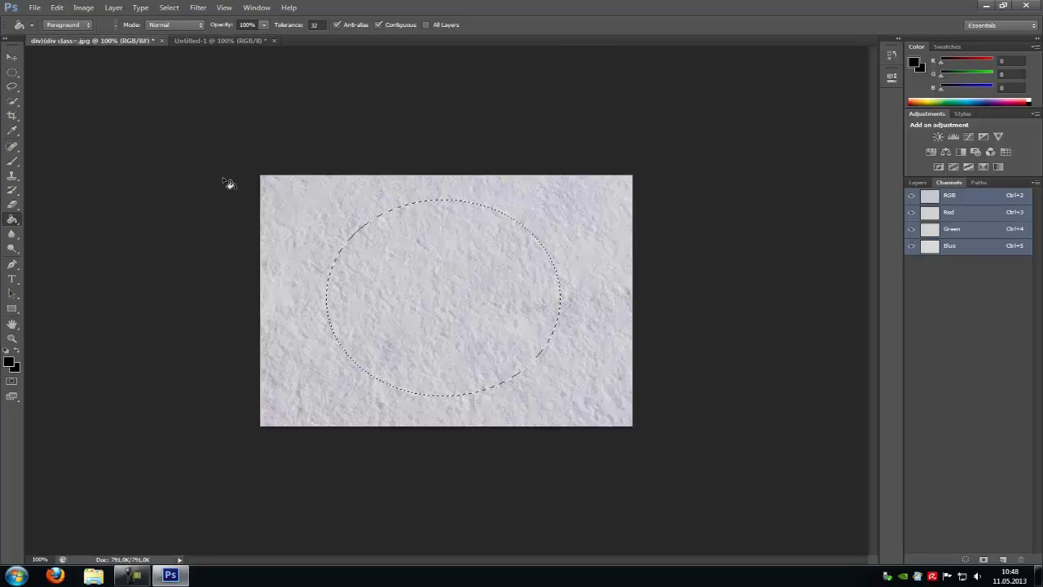
pyautogui.click(8, 58)
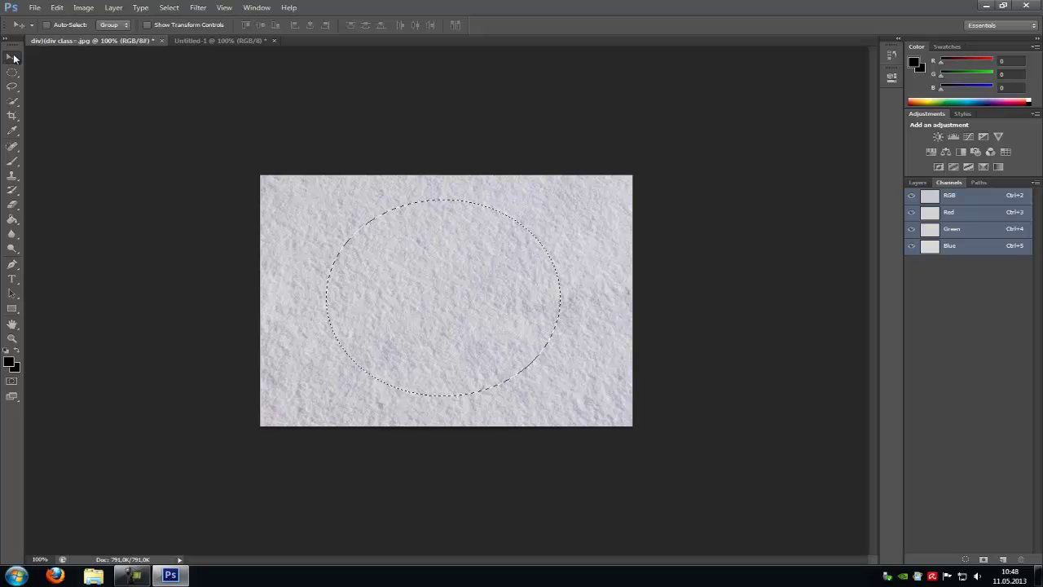
pyautogui.moveTo(434, 289)
pyautogui.mouseDown()
pyautogui.moveTo(483, 296)
pyautogui.moveTo(452, 279)
pyautogui.mouseUp()
pyautogui.moveTo(130, 40); pyautogui.dragTo(571, 94)
pyautogui.moveTo(685, 219); pyautogui.dragTo(413, 315)
pyautogui.moveTo(538, 96); pyautogui.dragTo(440, 41)
pyautogui.click(109, 41)
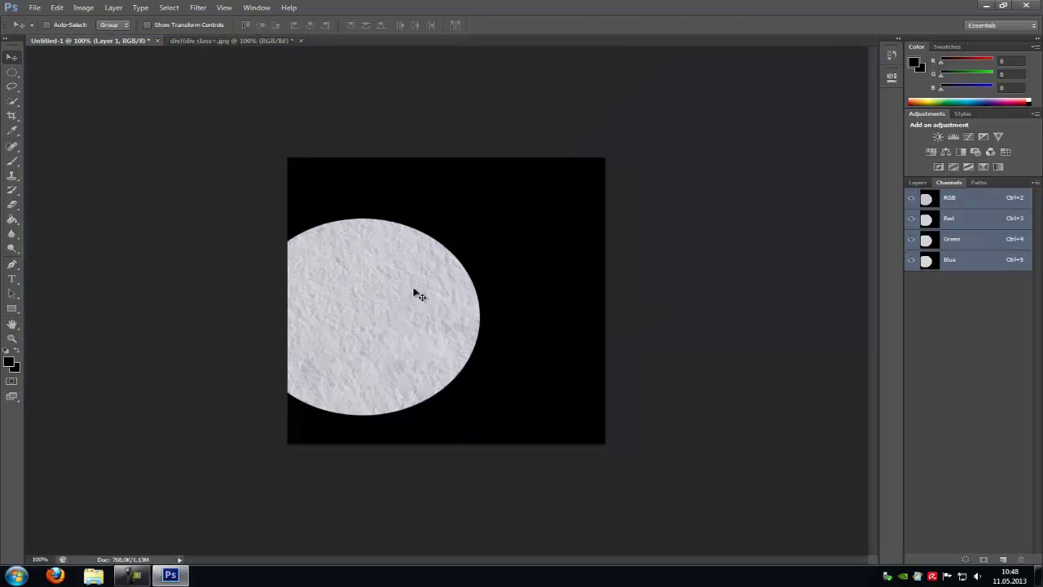
pyautogui.moveTo(396, 298); pyautogui.dragTo(463, 283)
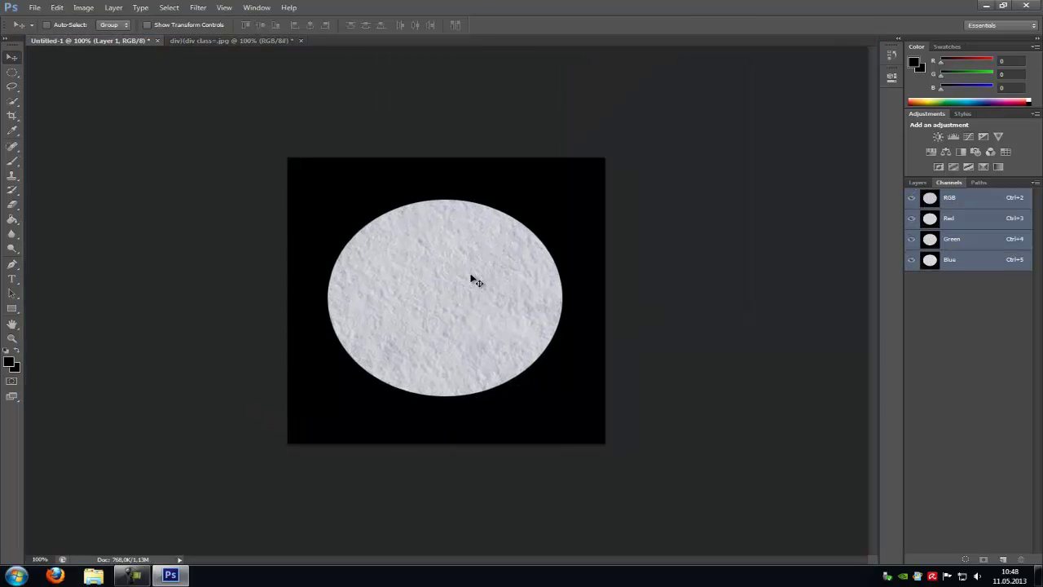
# Partially erase the rim of the snow ellipse with the Eraser at 34% opacity.
pyautogui.click(12, 205)
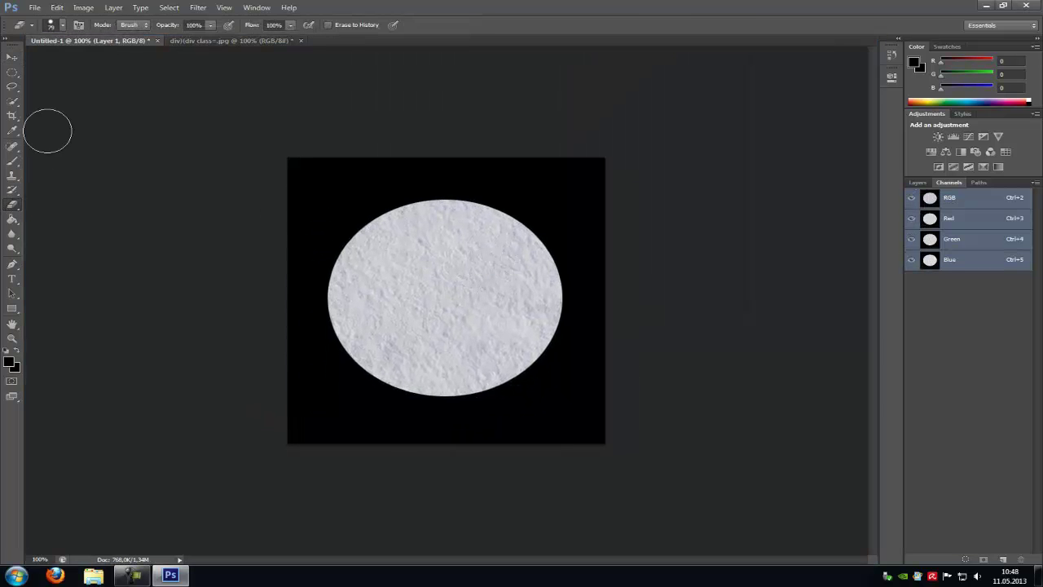
pyautogui.click(209, 25)
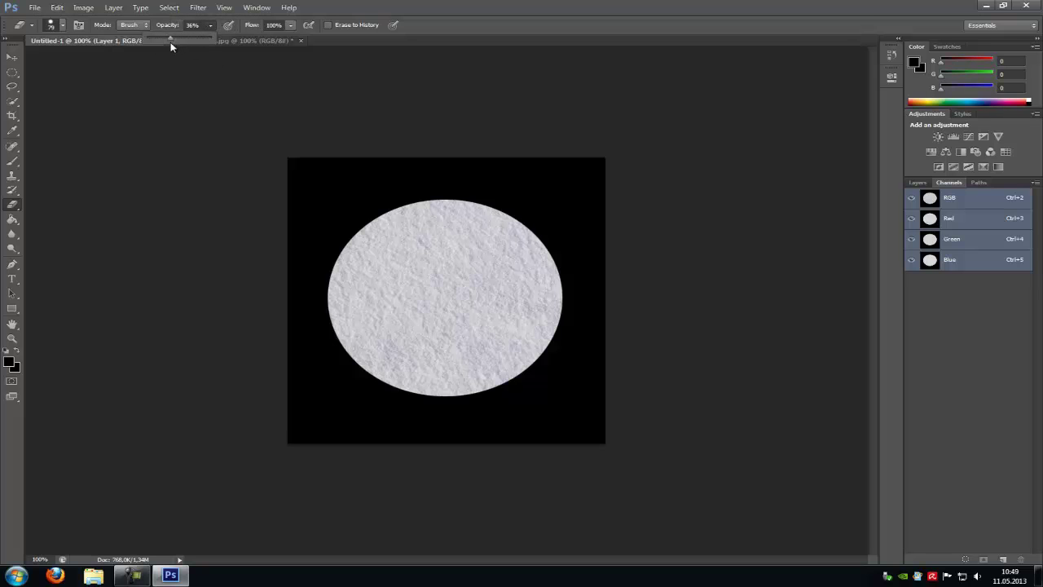
pyautogui.click(547, 192)
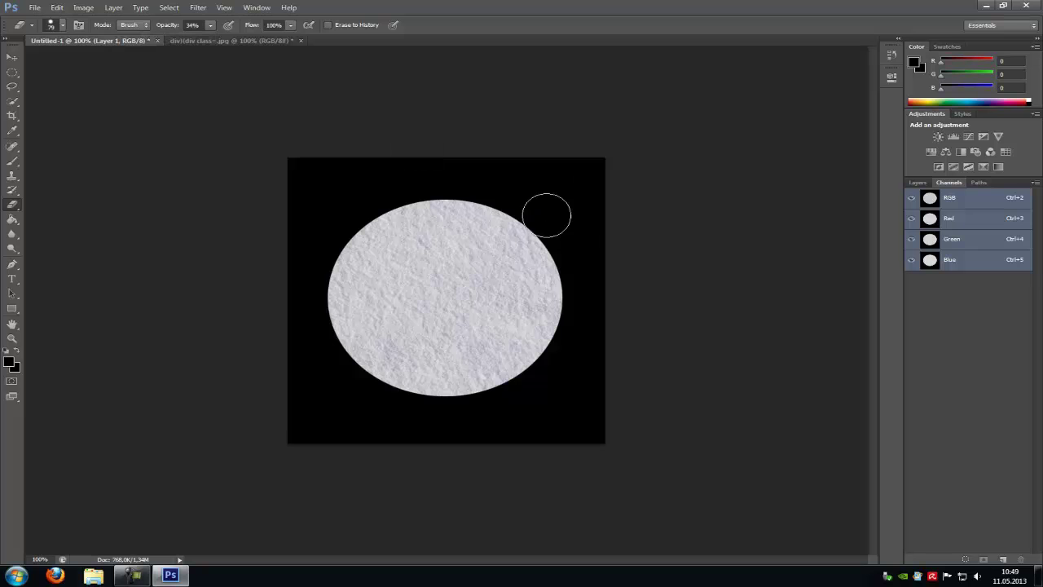
pyautogui.moveTo(516, 200)
pyautogui.mouseDown()
pyautogui.moveTo(563, 256)
pyautogui.moveTo(571, 303)
pyautogui.moveTo(558, 348)
pyautogui.moveTo(522, 380)
pyautogui.moveTo(454, 402)
pyautogui.moveTo(370, 396)
pyautogui.moveTo(314, 296)
pyautogui.moveTo(342, 240)
pyautogui.moveTo(398, 190)
pyautogui.moveTo(515, 194)
pyautogui.mouseUp()
# Erase the snow's outer edge into an irregular outline at 100% opacity, then set the Eraser opacity to 29%.
pyautogui.click(211, 25)
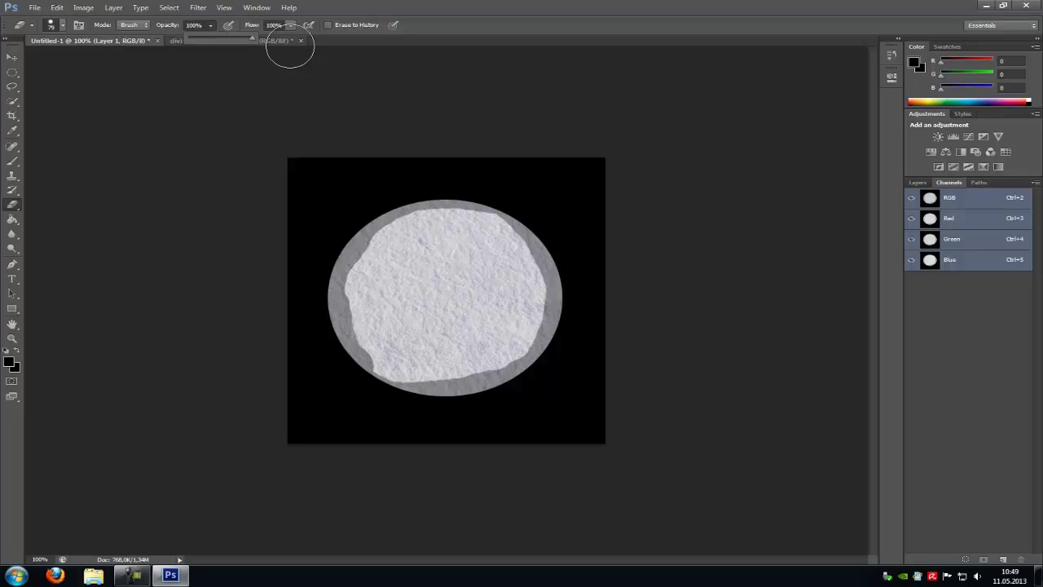
pyautogui.moveTo(537, 214)
pyautogui.mouseDown()
pyautogui.moveTo(571, 261)
pyautogui.moveTo(554, 366)
pyautogui.moveTo(510, 394)
pyautogui.moveTo(399, 410)
pyautogui.moveTo(348, 367)
pyautogui.moveTo(325, 302)
pyautogui.moveTo(331, 239)
pyautogui.moveTo(372, 210)
pyautogui.moveTo(456, 191)
pyautogui.moveTo(543, 214)
pyautogui.moveTo(534, 224)
pyautogui.moveTo(502, 203)
pyautogui.moveTo(410, 198)
pyautogui.moveTo(447, 201)
pyautogui.mouseUp()
pyautogui.click(210, 24)
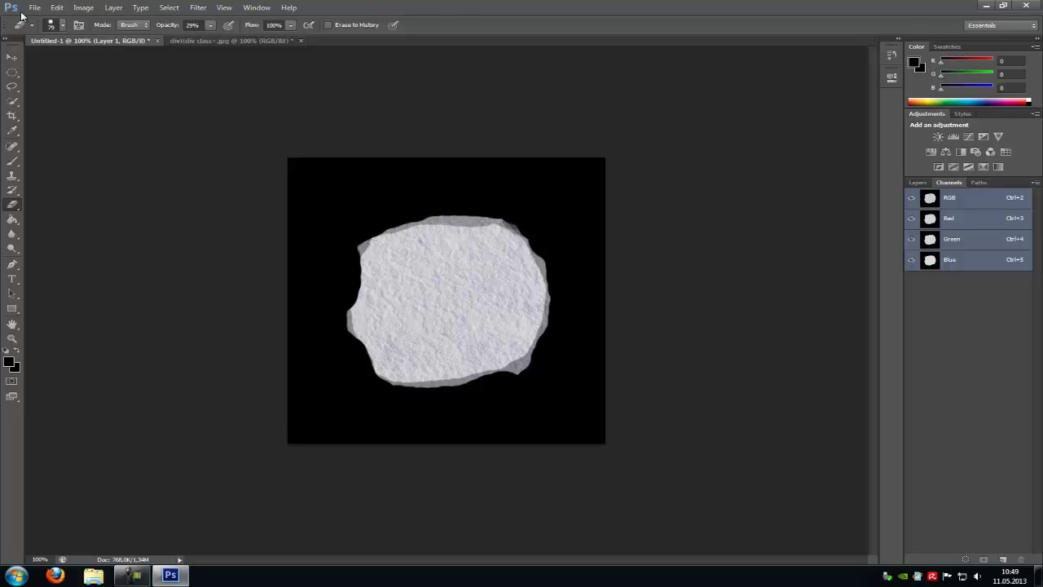
pyautogui.click(11, 55)
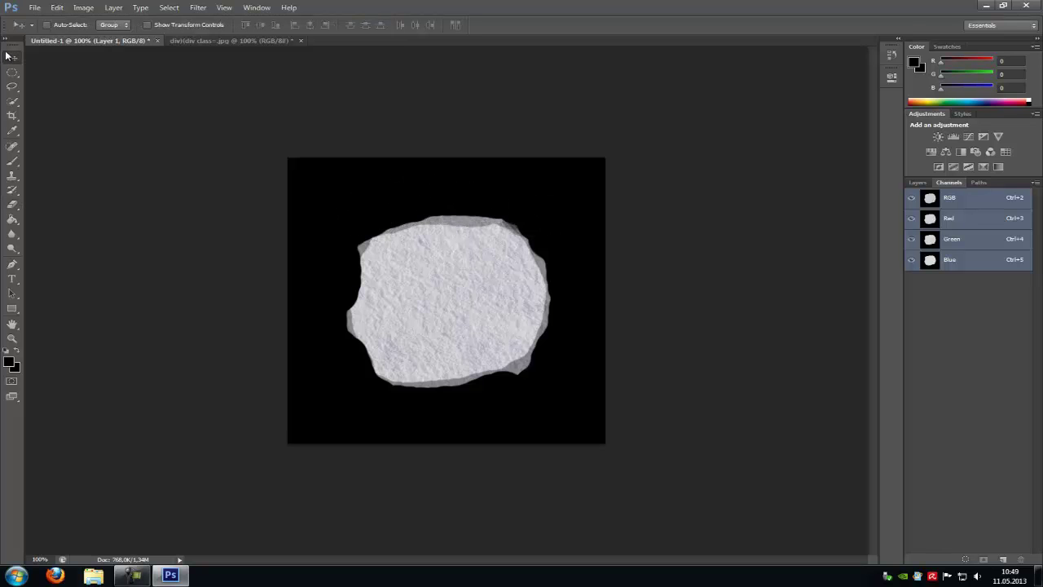
# Duplicate the Blue channel of the snow document.
pyautogui.click(952, 268)
pyautogui.rightClick(953, 267)
pyautogui.click(964, 273)
pyautogui.press('Return')
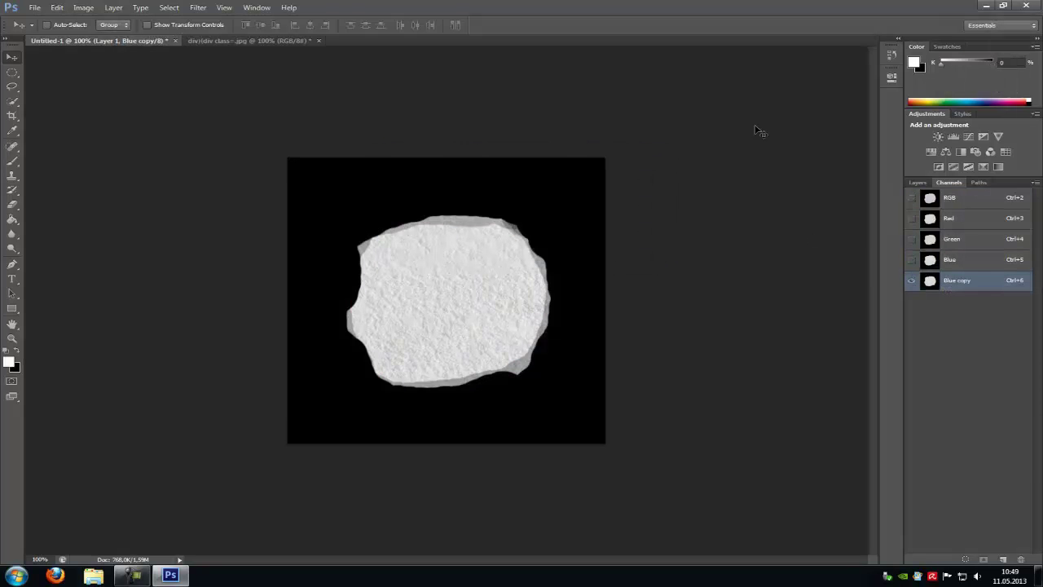
# Apply Levels to the duplicated blue channel with midtones at 9.99 and a strongly lowered white input level, making the snow shape solid white.
pyautogui.click(83, 7)
pyautogui.moveTo(82, 35)
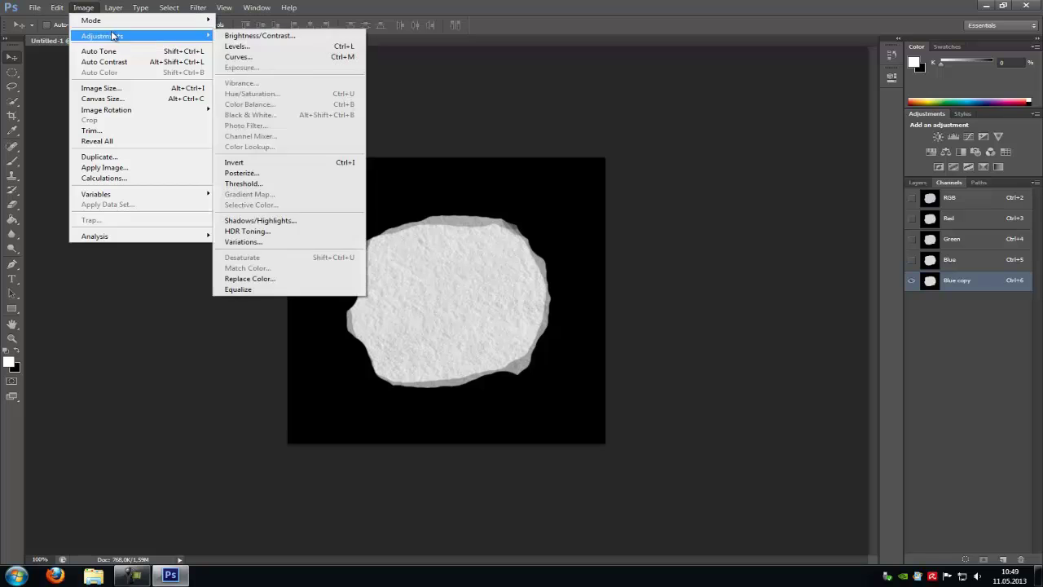
pyautogui.click(304, 55)
pyautogui.moveTo(706, 358); pyautogui.dragTo(625, 356)
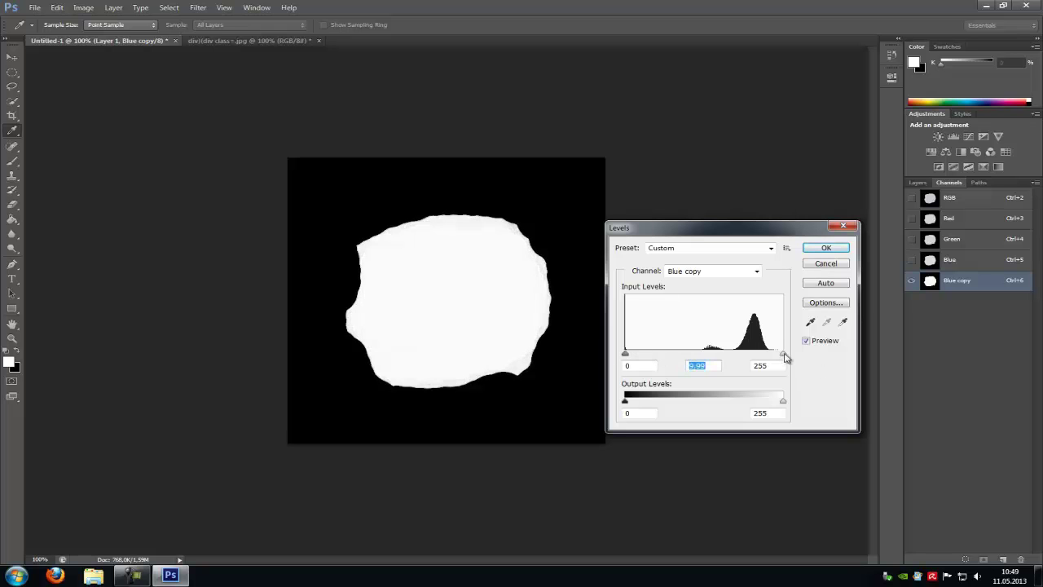
pyautogui.moveTo(780, 359); pyautogui.dragTo(656, 335)
pyautogui.click(842, 249)
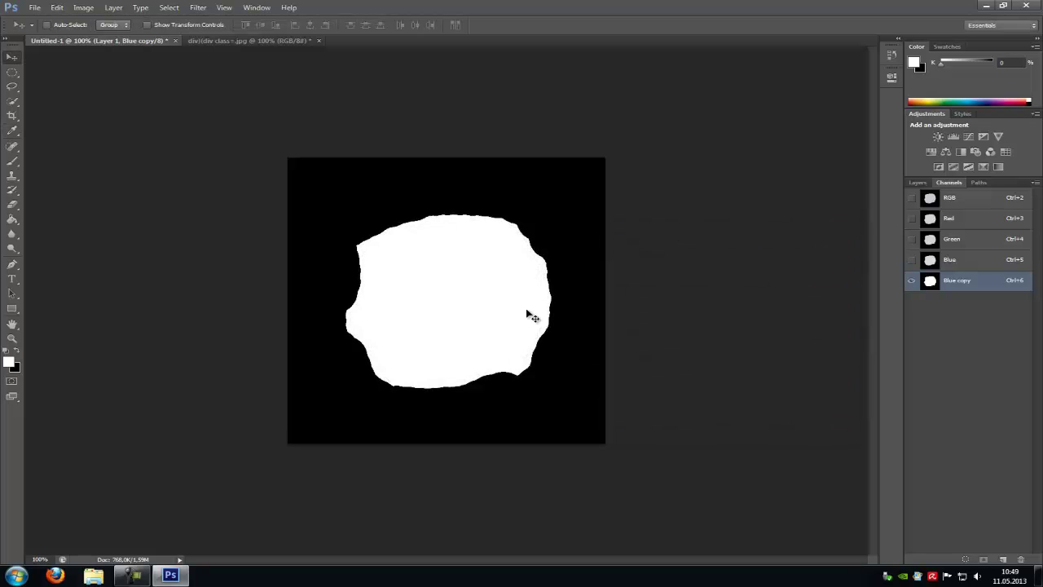
# Save the document to the Desktop as snow1 in Targa format at 32 bits/pixel.
pyautogui.click(33, 7)
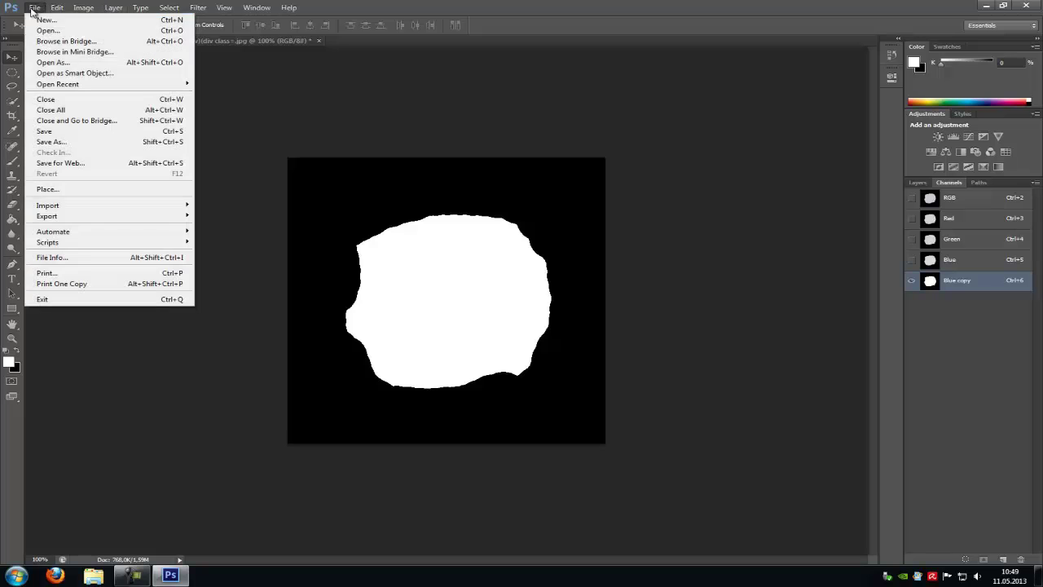
pyautogui.click(57, 132)
pyautogui.click(544, 289)
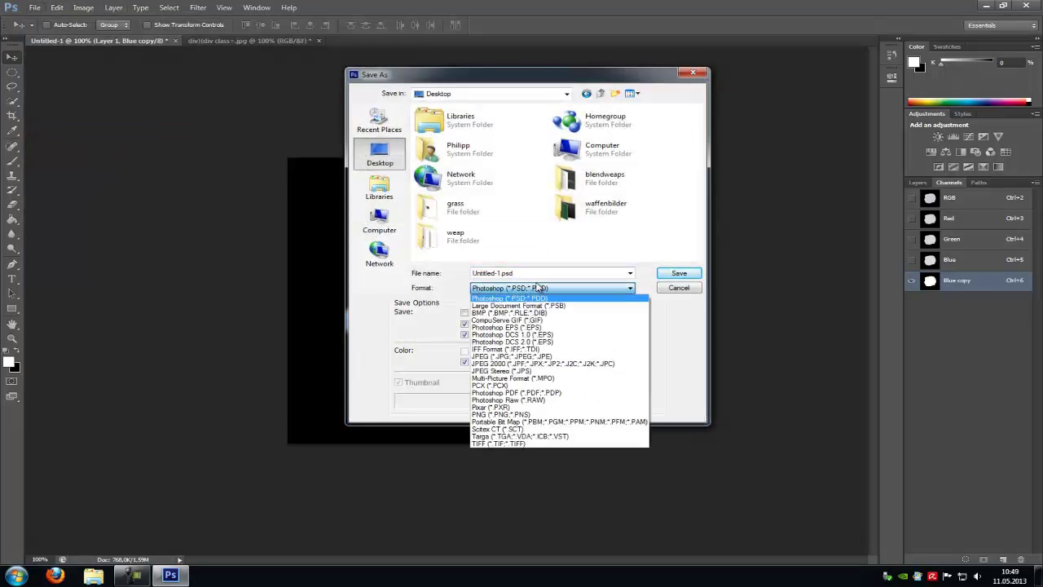
pyautogui.click(532, 274)
pyautogui.write('sn')
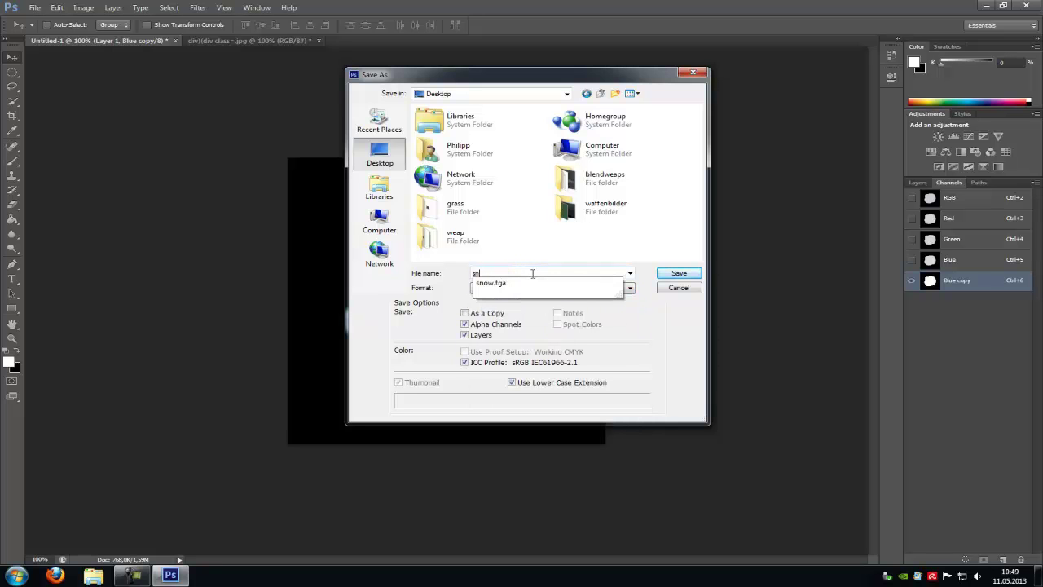
pyautogui.write('ow1')
pyautogui.click(546, 288)
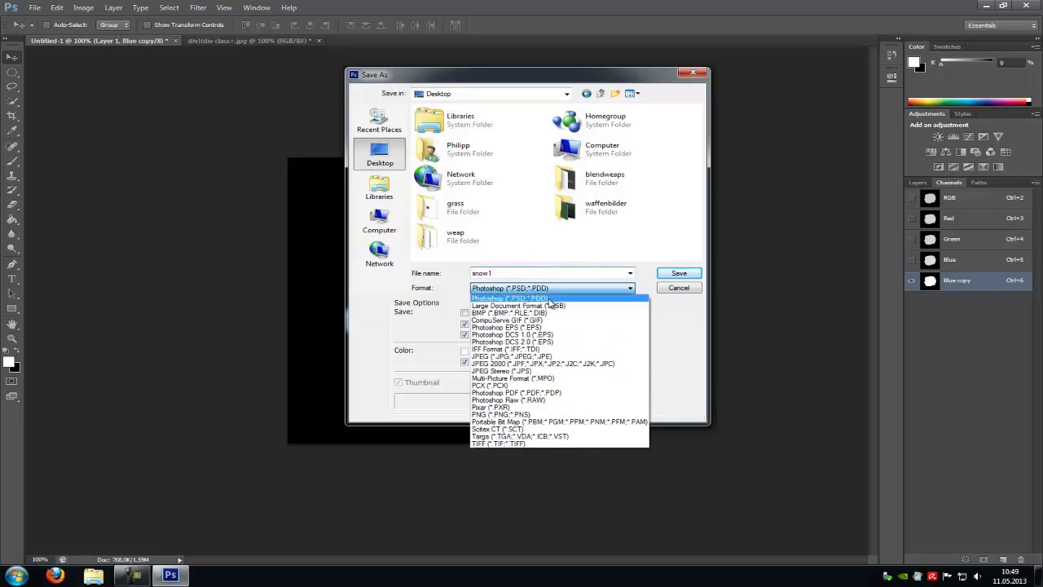
pyautogui.click(509, 438)
pyautogui.click(679, 274)
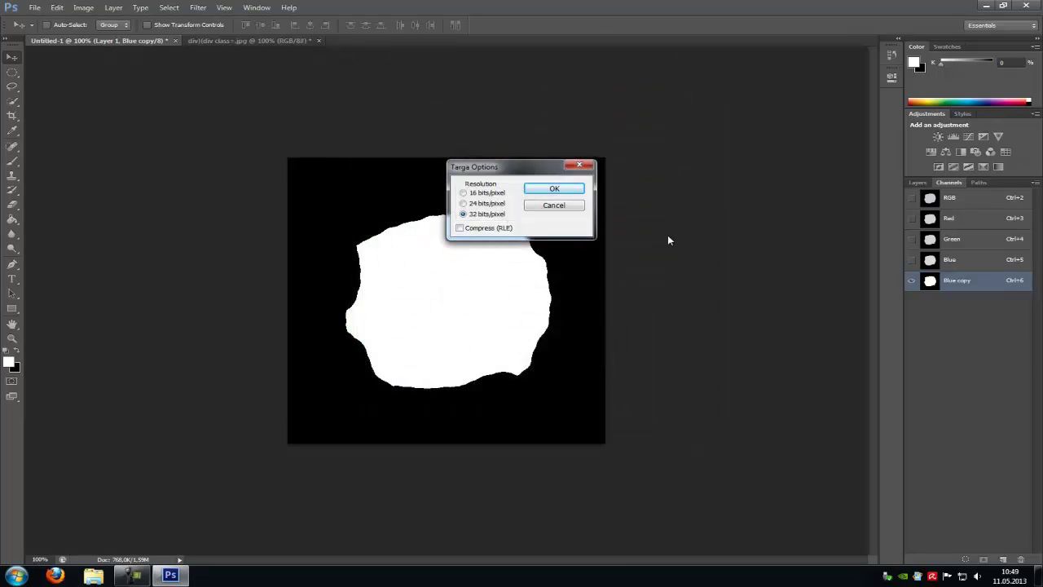
pyautogui.click(552, 187)
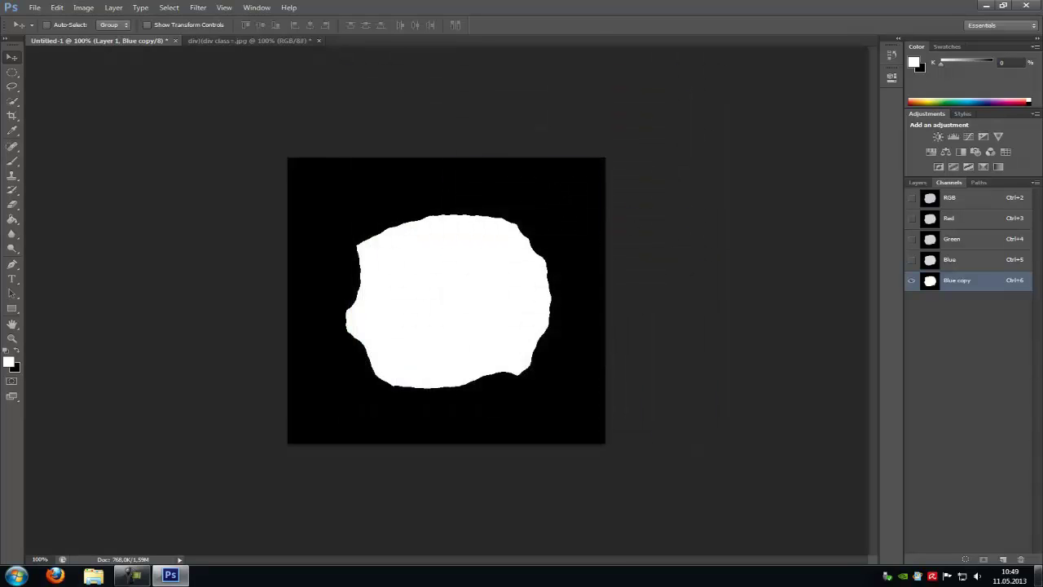
# Launch the UDK Editor from the desktop and dismiss the ambiguous package name message.
pyautogui.click(1036, 575)
pyautogui.doubleClick(964, 527)
pyautogui.click(629, 334)
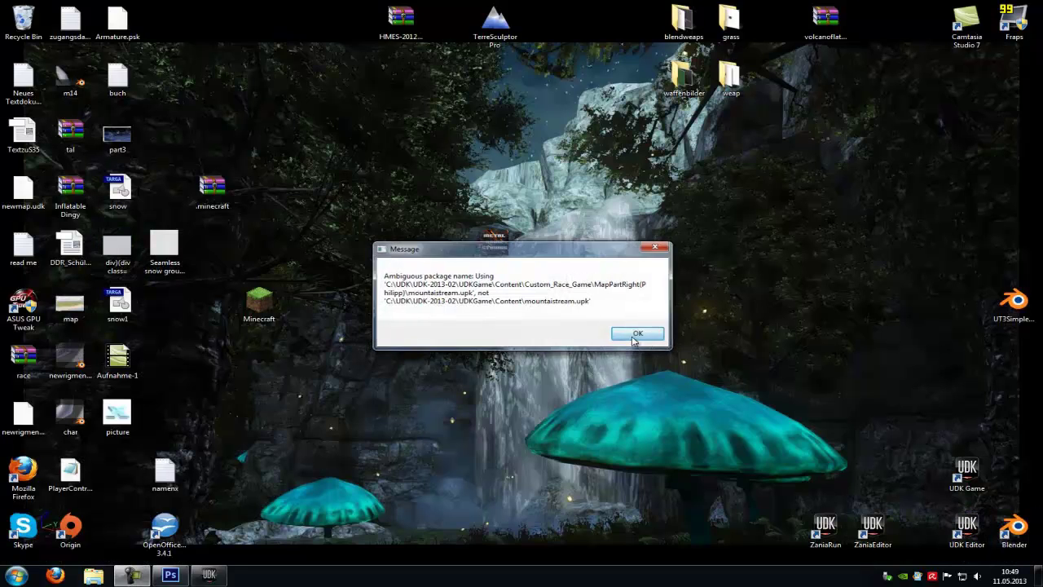
pyautogui.click(171, 575)
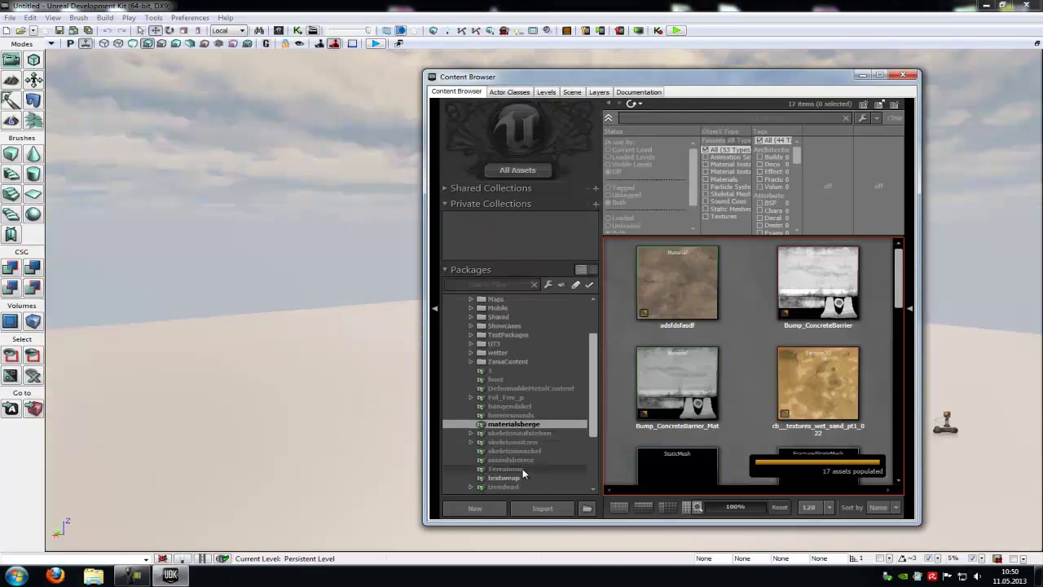
# Import the snow1 TGA file from the Desktop into the skeletonsitzen package.
pyautogui.click(525, 443)
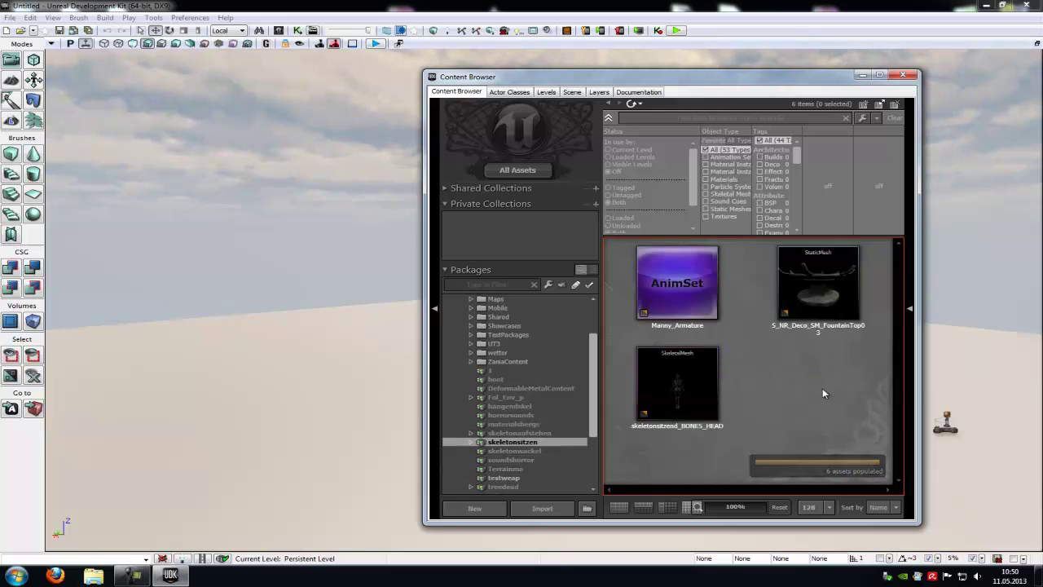
pyautogui.rightClick(822, 388)
pyautogui.click(810, 13)
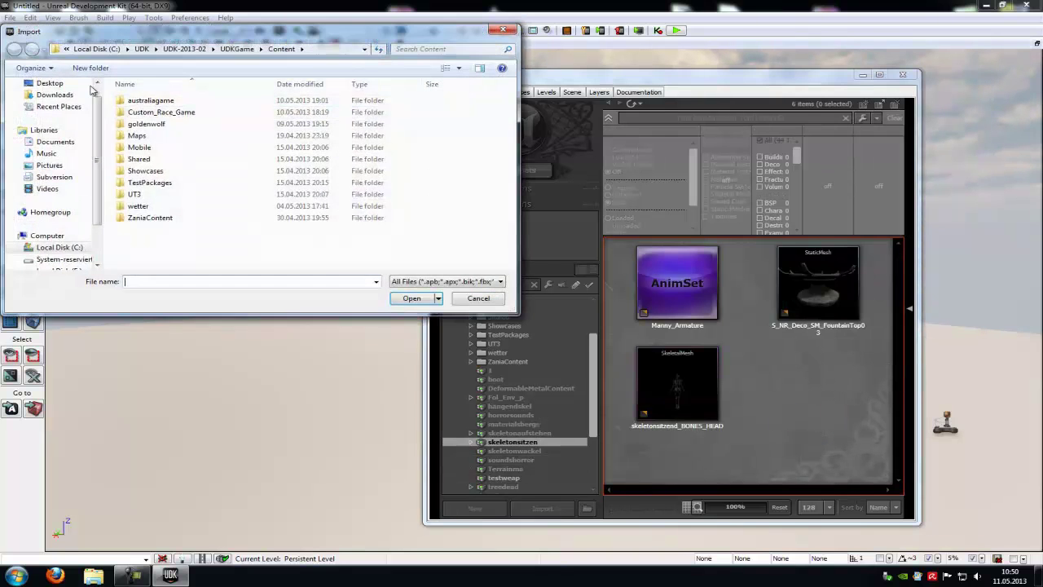
pyautogui.click(47, 82)
pyautogui.scroll(-5, 326, 195)
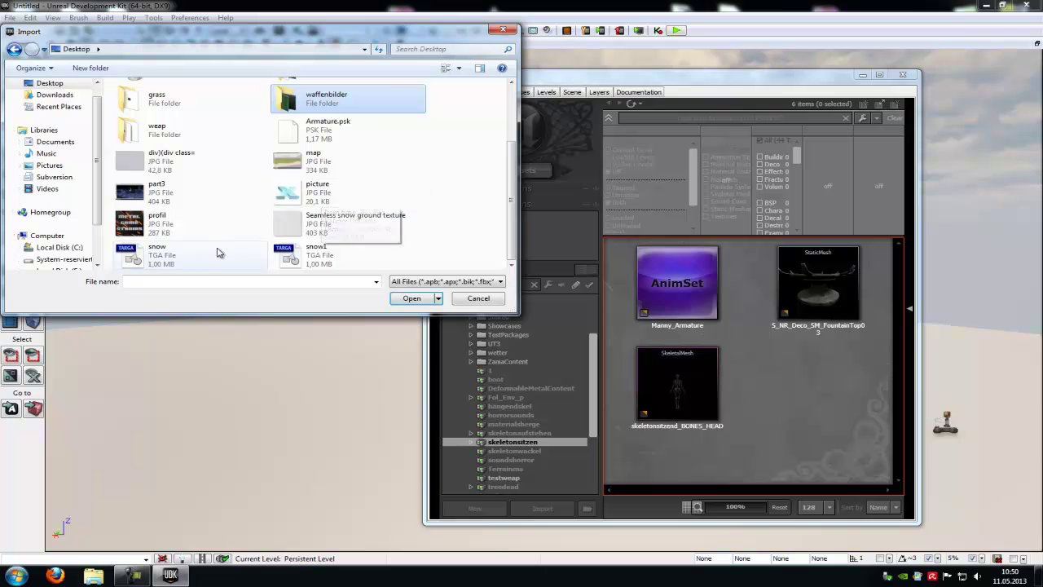
pyautogui.doubleClick(327, 259)
pyautogui.click(806, 93)
pyautogui.click(601, 311)
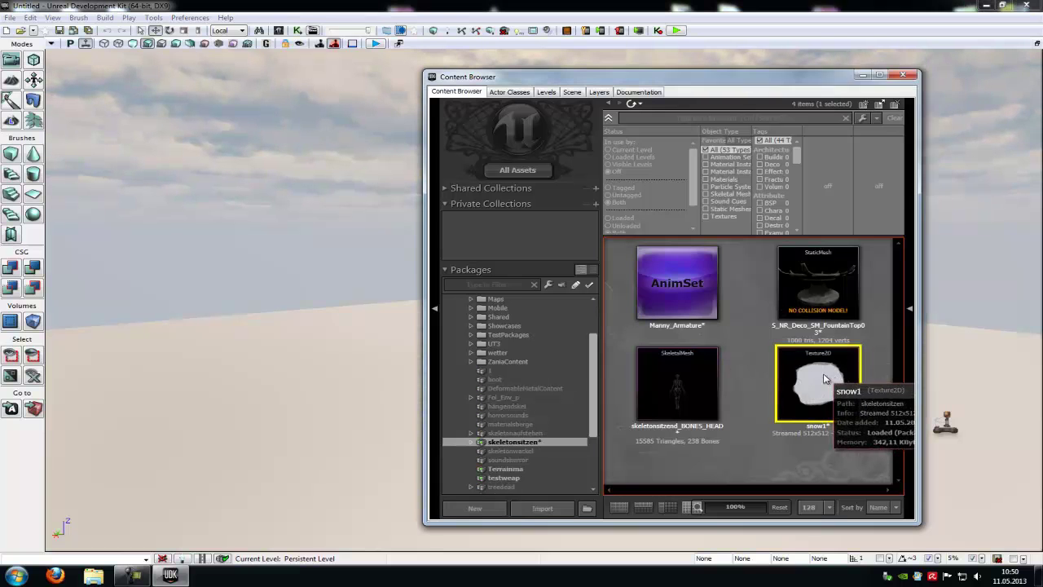
# Create a new material from the snow1 texture and open that material for editing.
pyautogui.rightClick(820, 378)
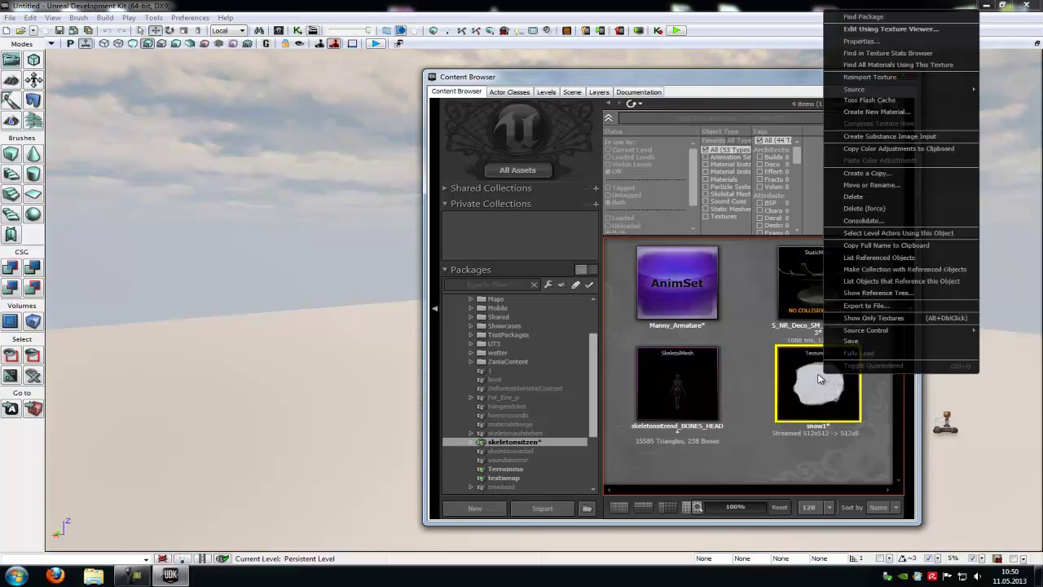
pyautogui.click(877, 112)
pyautogui.click(623, 250)
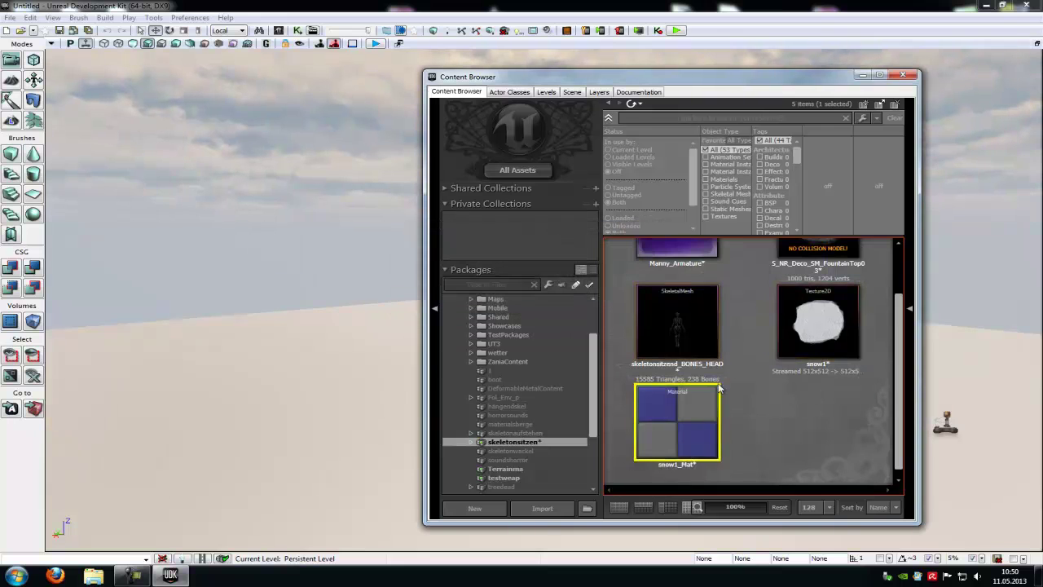
pyautogui.doubleClick(697, 425)
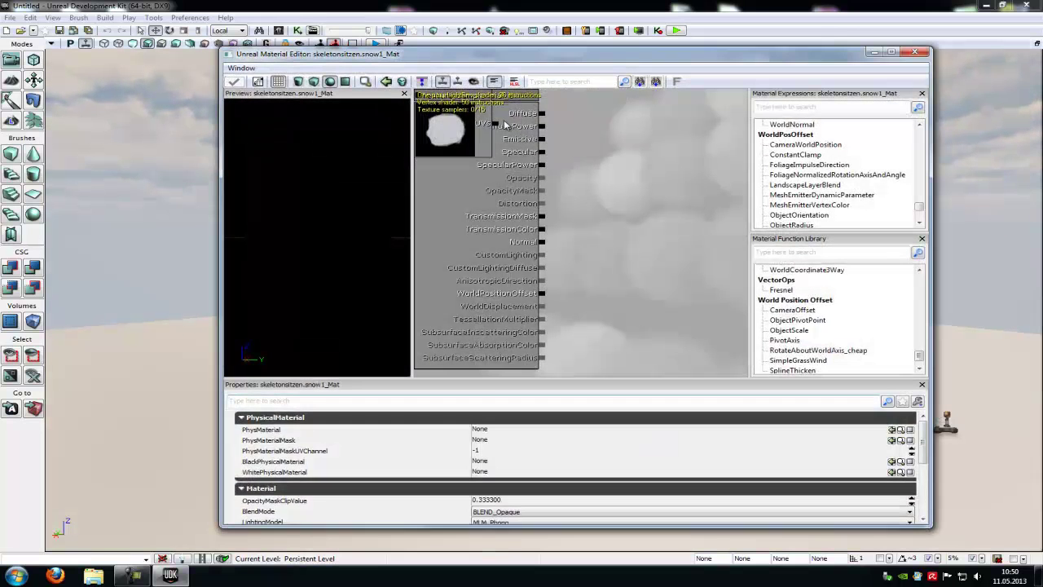
# Connect the Texture Sample's colour output to Emissive and its alpha output to Opacity.
pyautogui.moveTo(417, 112); pyautogui.dragTo(543, 139)
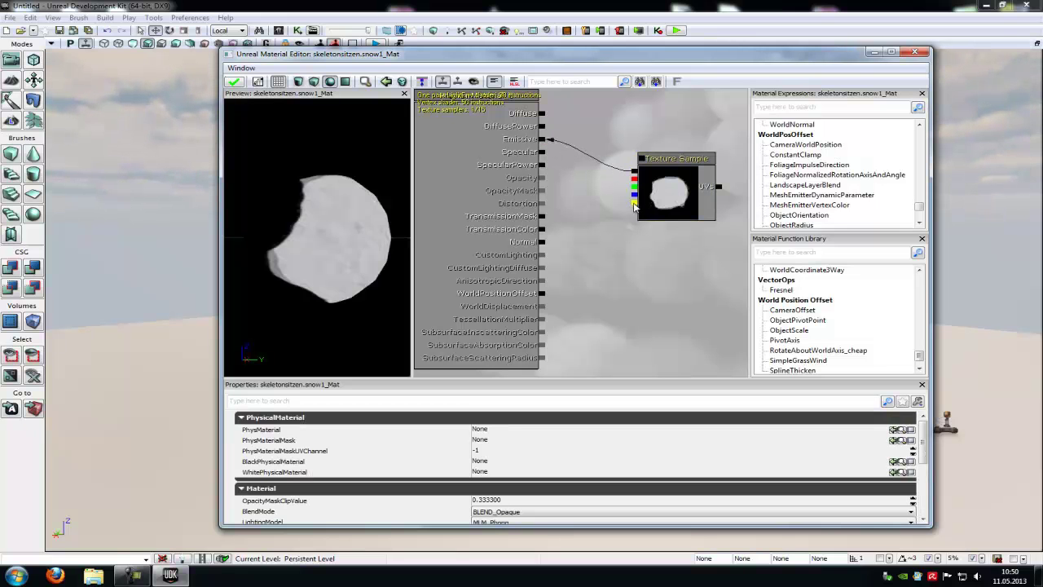
pyautogui.moveTo(545, 181); pyautogui.dragTo(543, 178)
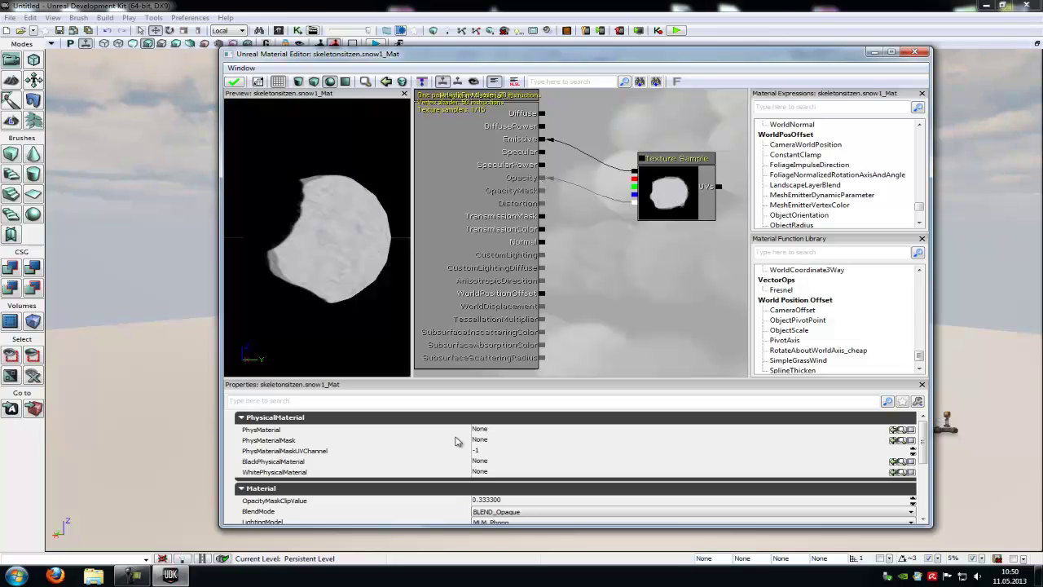
# Set the material's BlendMode to BLEND_Additive and its LightingModel to MLM_Unlit.
pyautogui.click(499, 513)
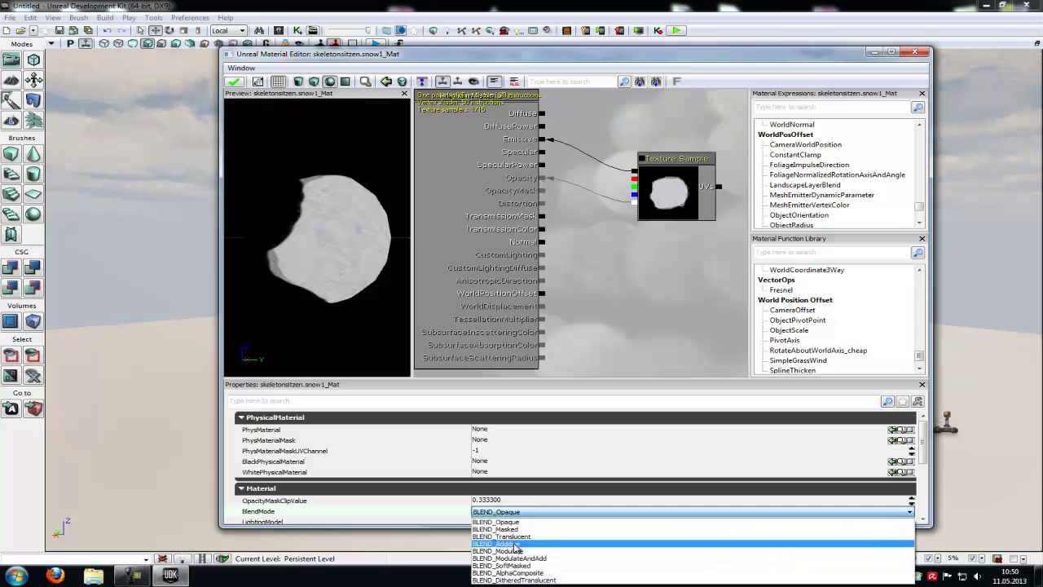
pyautogui.click(396, 526)
pyautogui.click(528, 523)
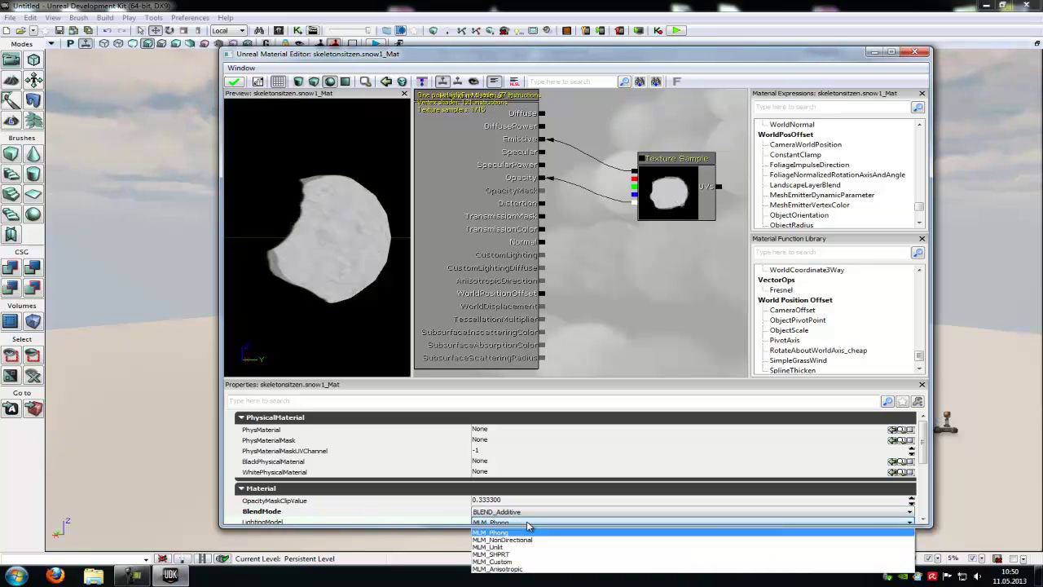
pyautogui.click(510, 549)
# Apply the changes to the snow1_Mat material and close the material editor.
pyautogui.moveTo(360, 332); pyautogui.dragTo(355, 341)
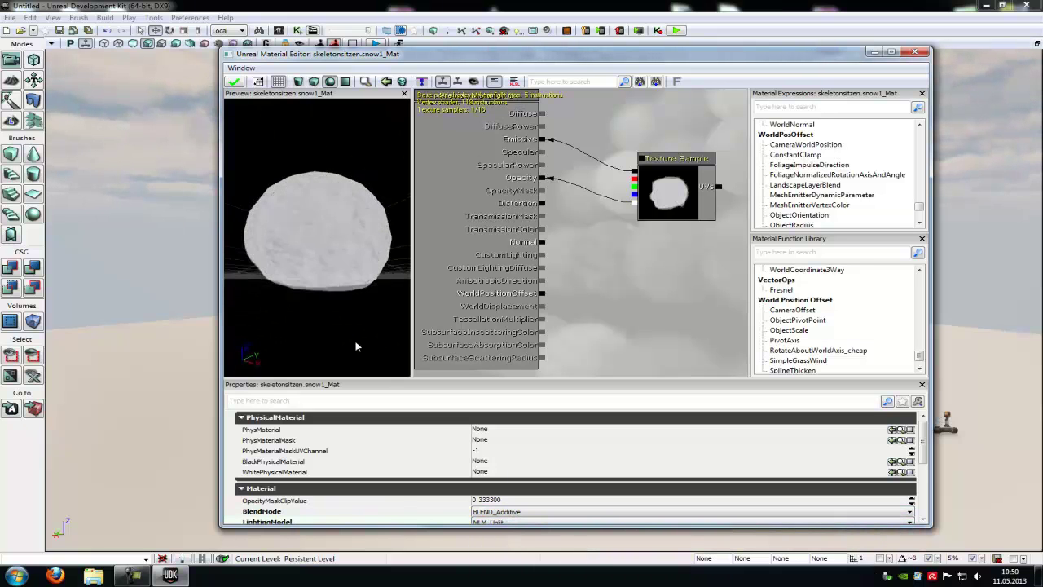
pyautogui.click(234, 82)
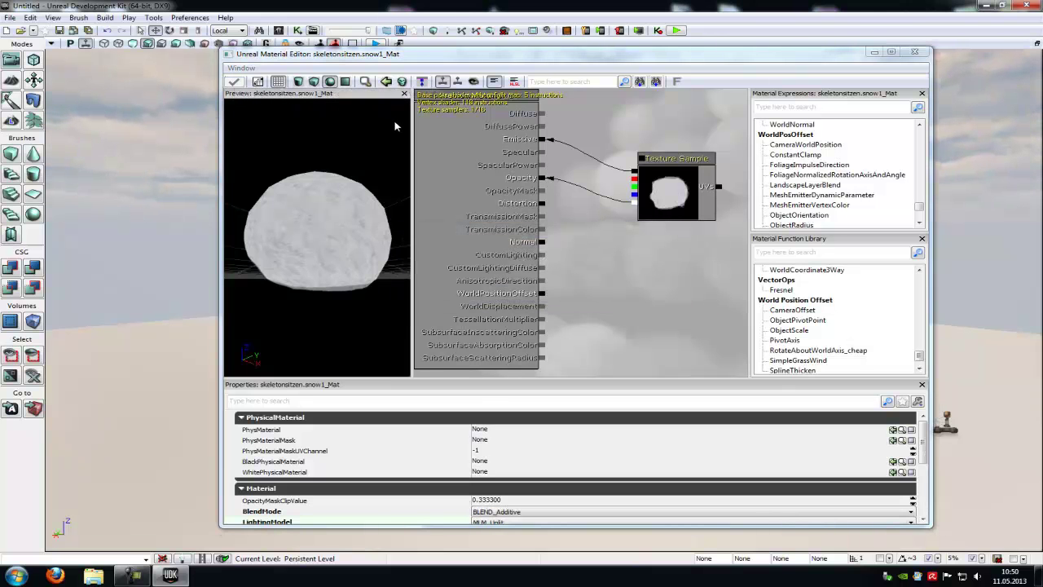
pyautogui.click(914, 52)
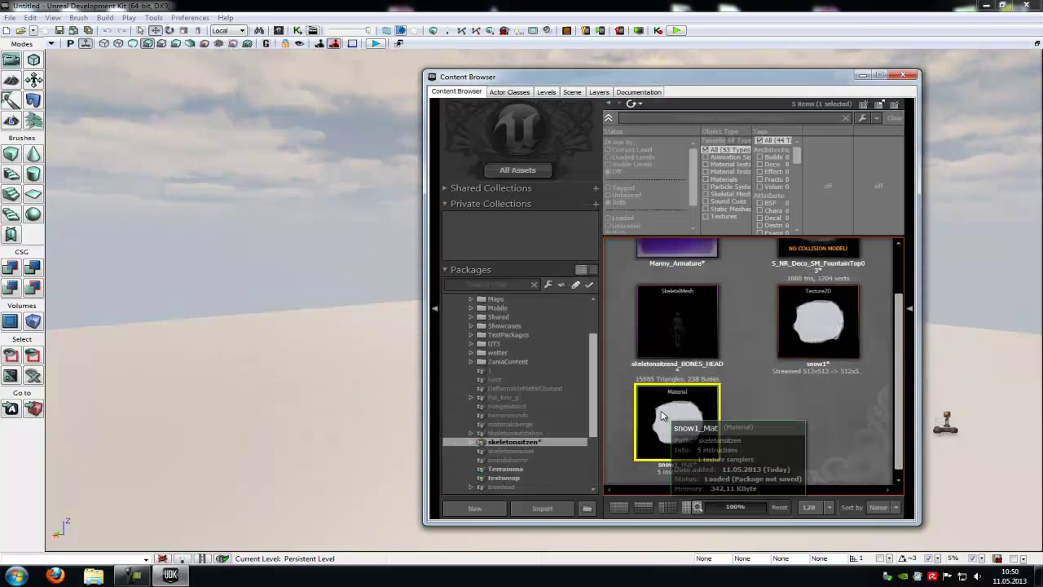
# Create a new ParticleSystem named Snow in the skeletonsitzen package and open it for editing.
pyautogui.rightClick(797, 421)
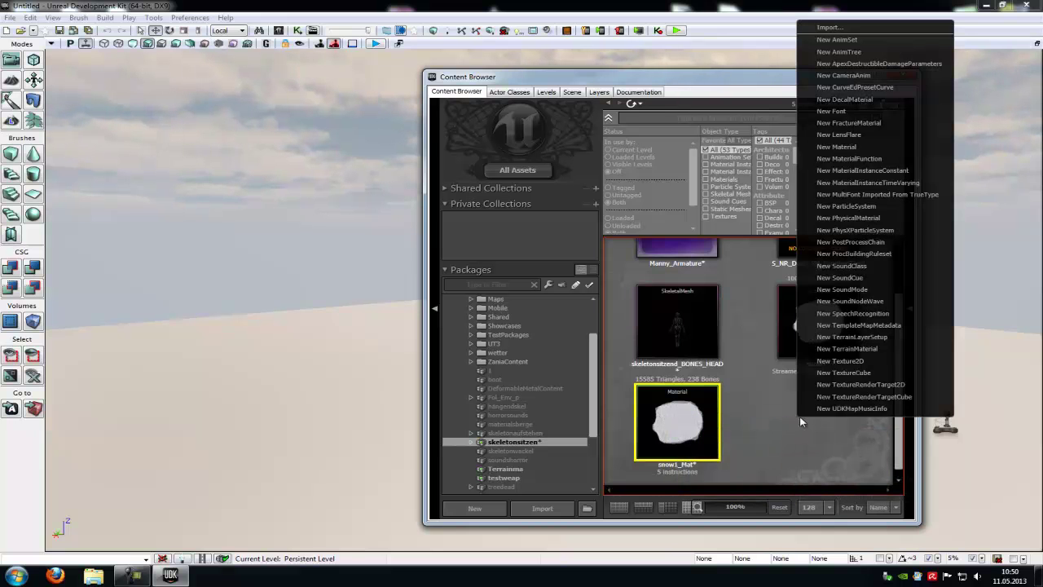
pyautogui.click(847, 206)
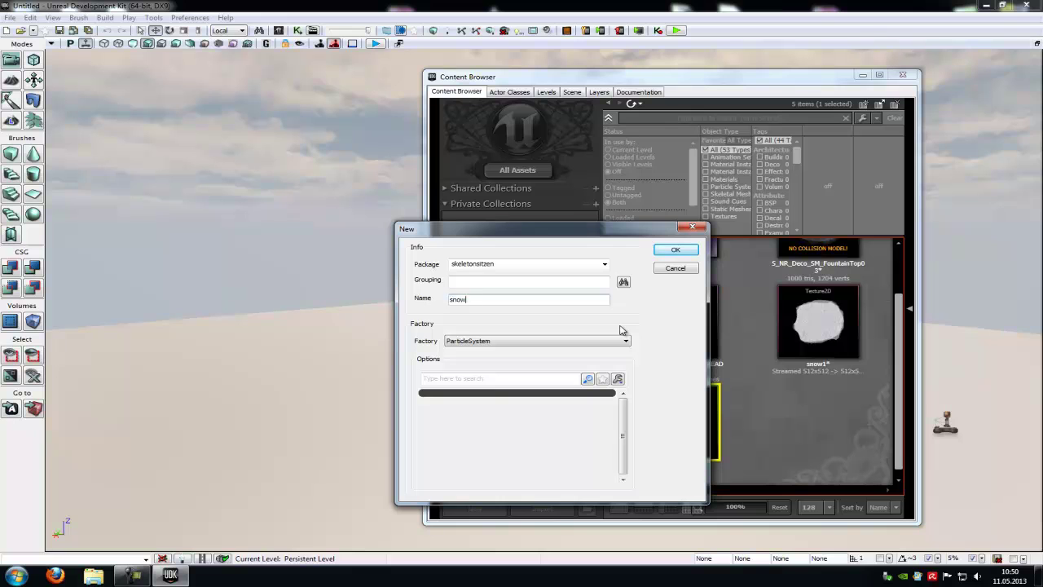
pyautogui.press('Return')
pyautogui.click(641, 314)
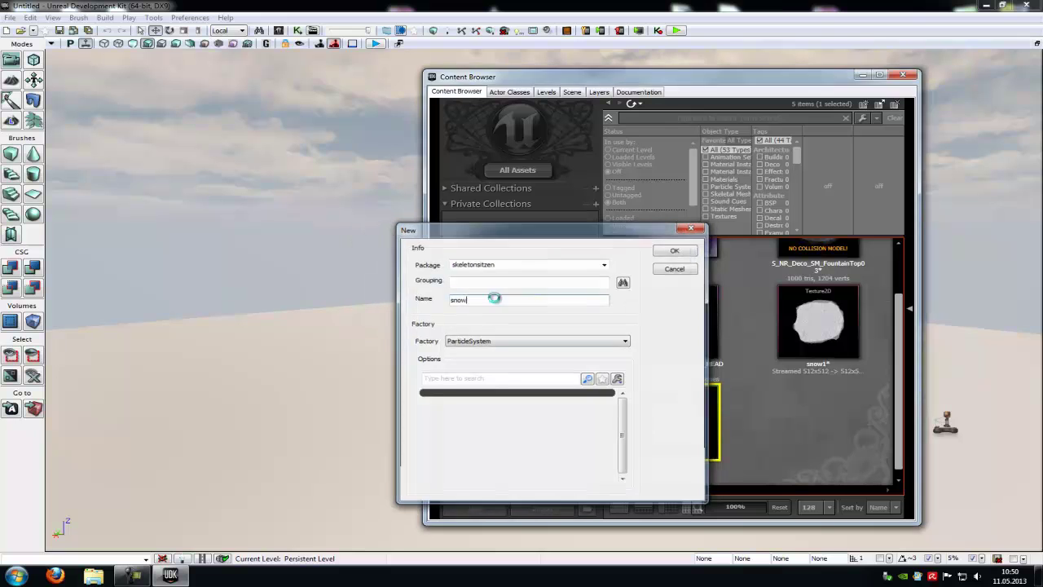
pyautogui.press('BackSpace')
pyautogui.press('Return')
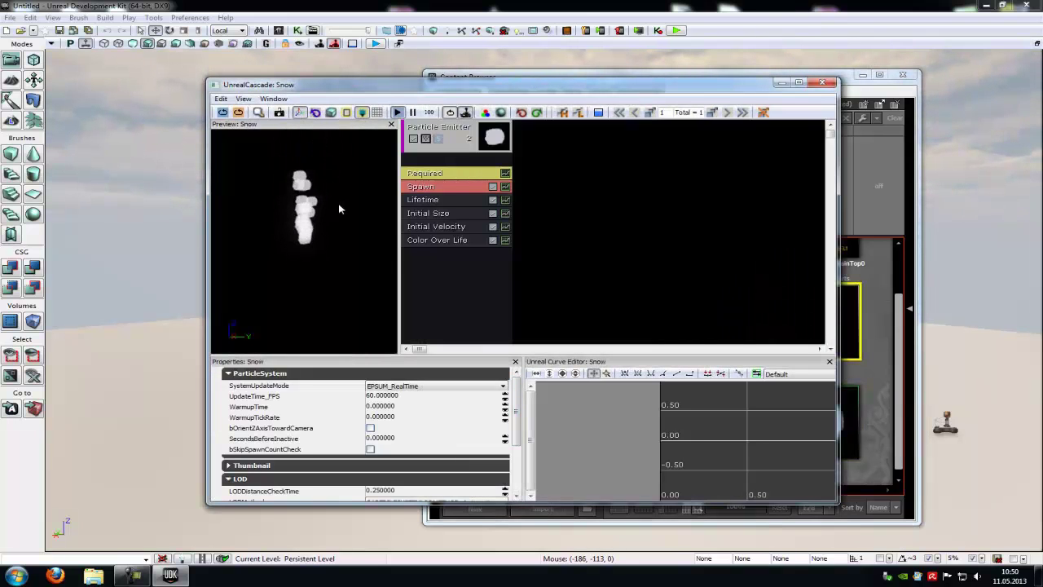
# Set the emitter's constant spawn rate to 10 and its minimum lifetime to 4, raising the maximum lifetime too.
pyautogui.click(440, 187)
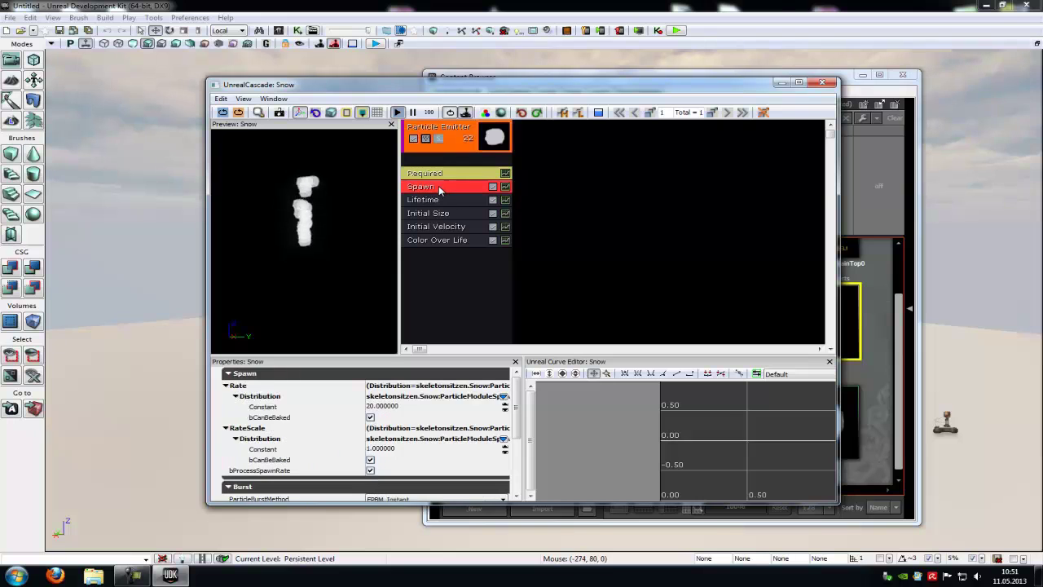
pyautogui.click(395, 406)
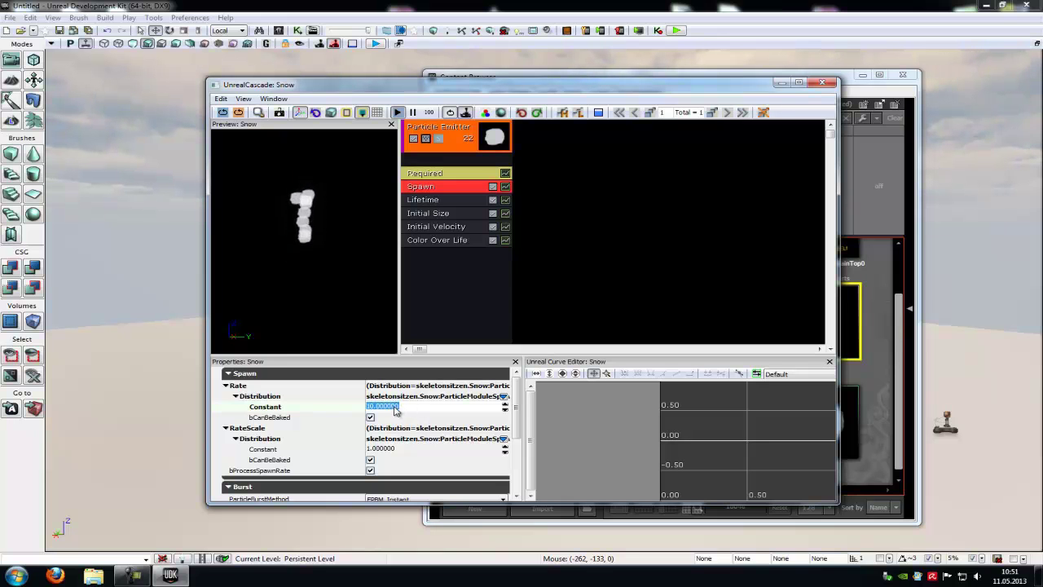
pyautogui.click(438, 200)
pyautogui.click(387, 407)
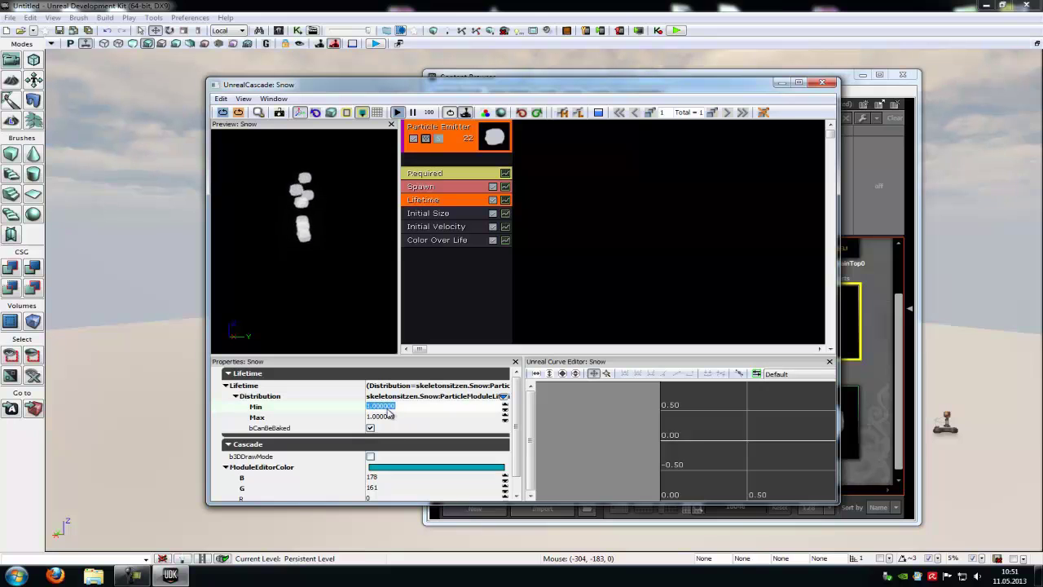
pyautogui.write('4')
pyautogui.click(391, 417)
pyautogui.click(470, 287)
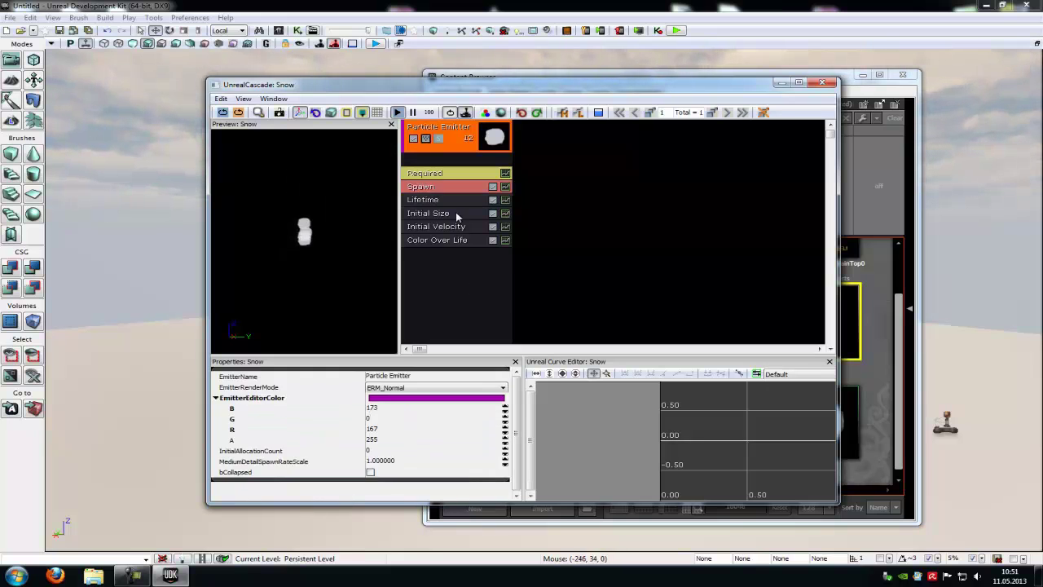
# Set the emitter's Initial Size maximum to 2 on the X, Y and Z axes.
pyautogui.click(454, 214)
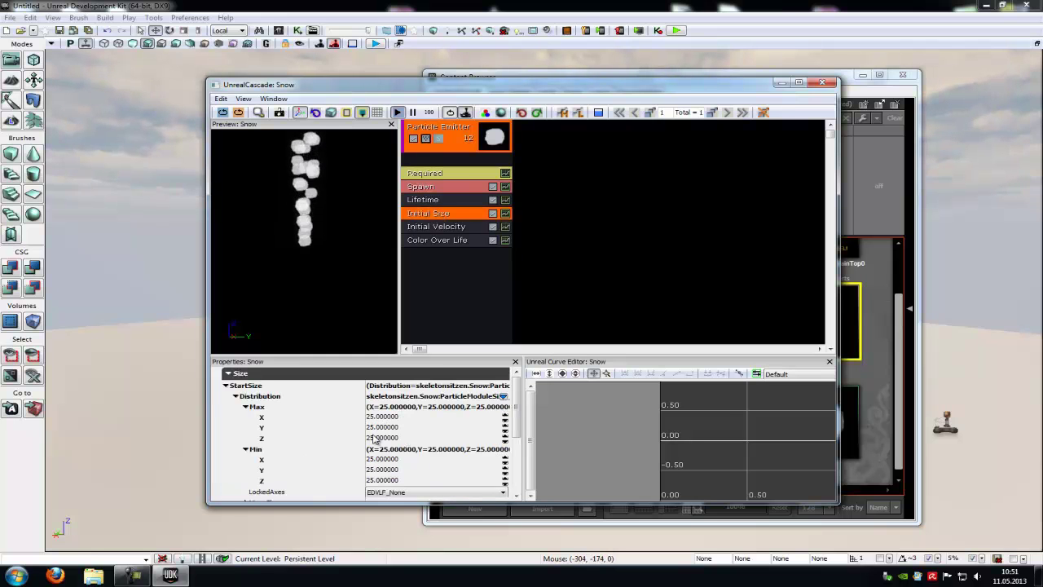
pyautogui.click(389, 417)
pyautogui.write('2')
pyautogui.click(390, 427)
pyautogui.write('2')
pyautogui.click(392, 438)
pyautogui.write('2')
# Reduce the emitter's Initial Size minimum on all three axes, with X and Y set to 1.
pyautogui.click(397, 460)
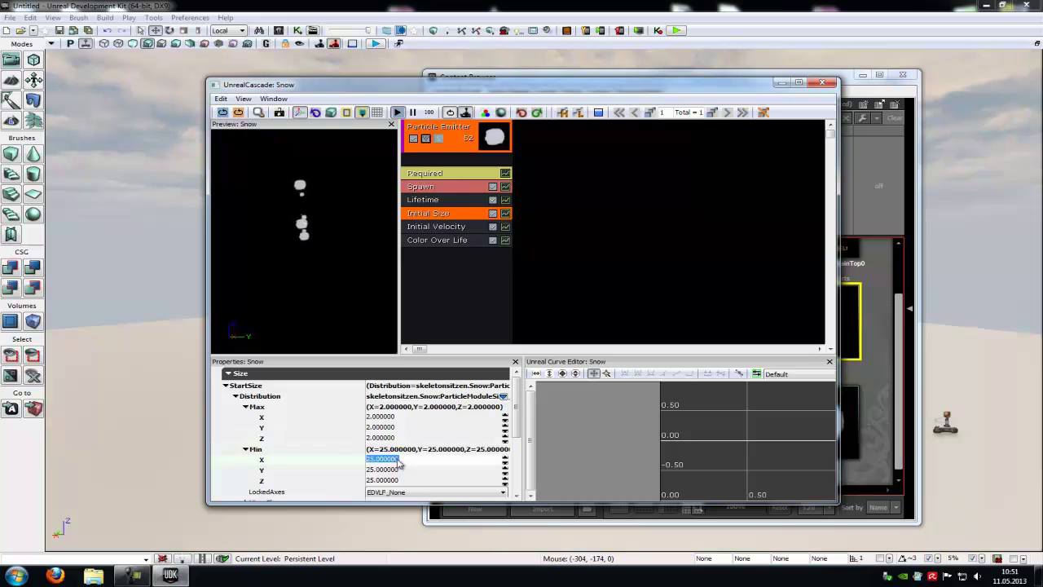
pyautogui.write('1')
pyautogui.click(394, 470)
pyautogui.write('1')
pyautogui.click(393, 480)
pyautogui.click(442, 343)
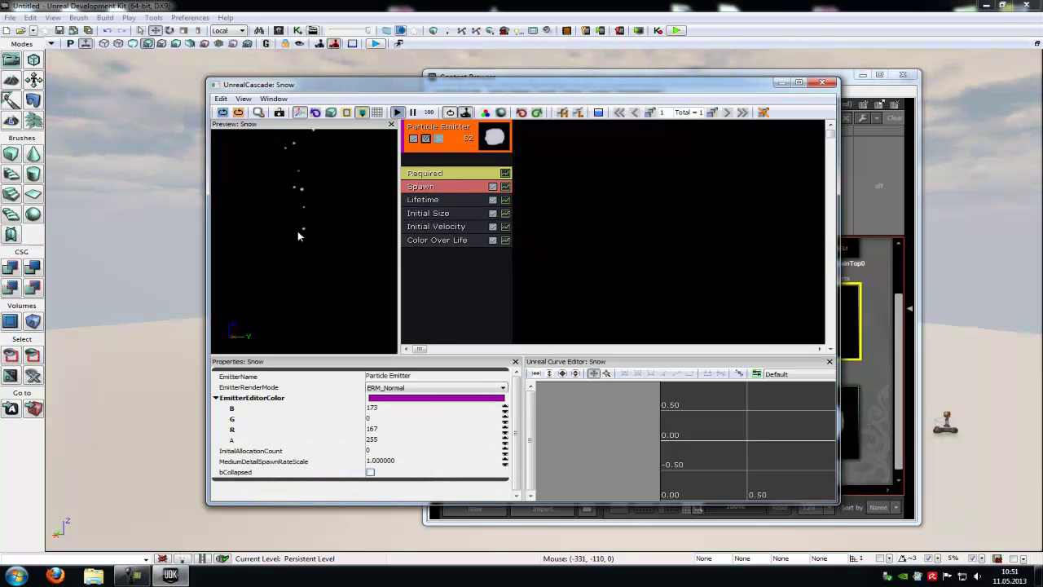
# Add a Sphere location module to the particle emitter and close the particle editor.
pyautogui.rightClick(455, 277)
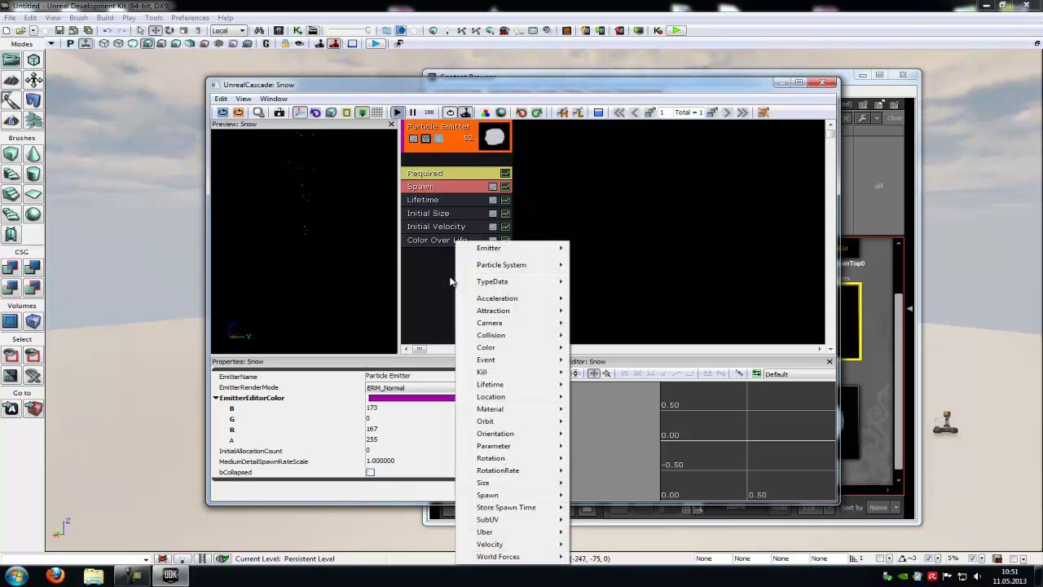
pyautogui.moveTo(529, 397)
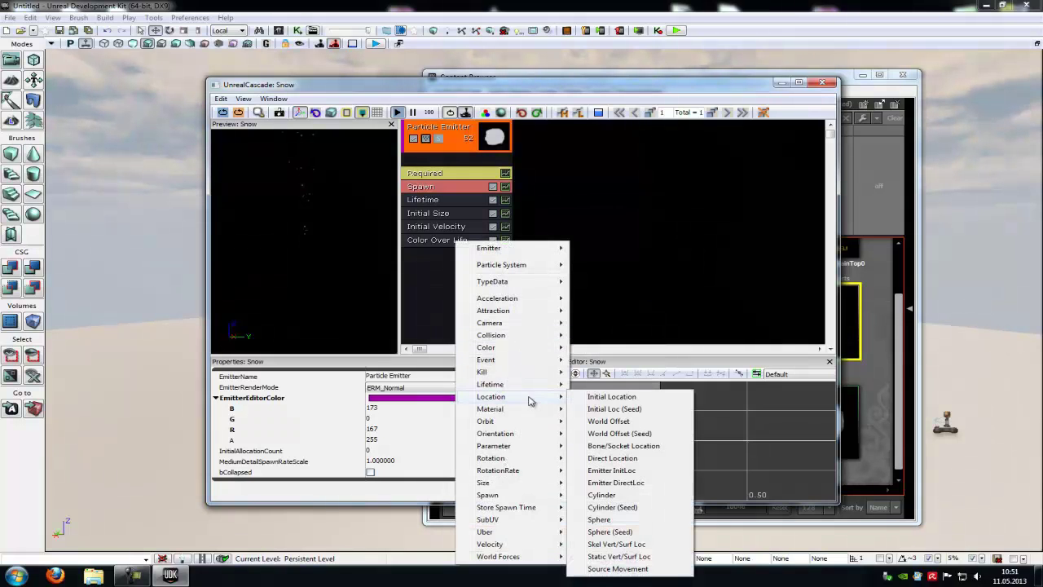
pyautogui.click(603, 519)
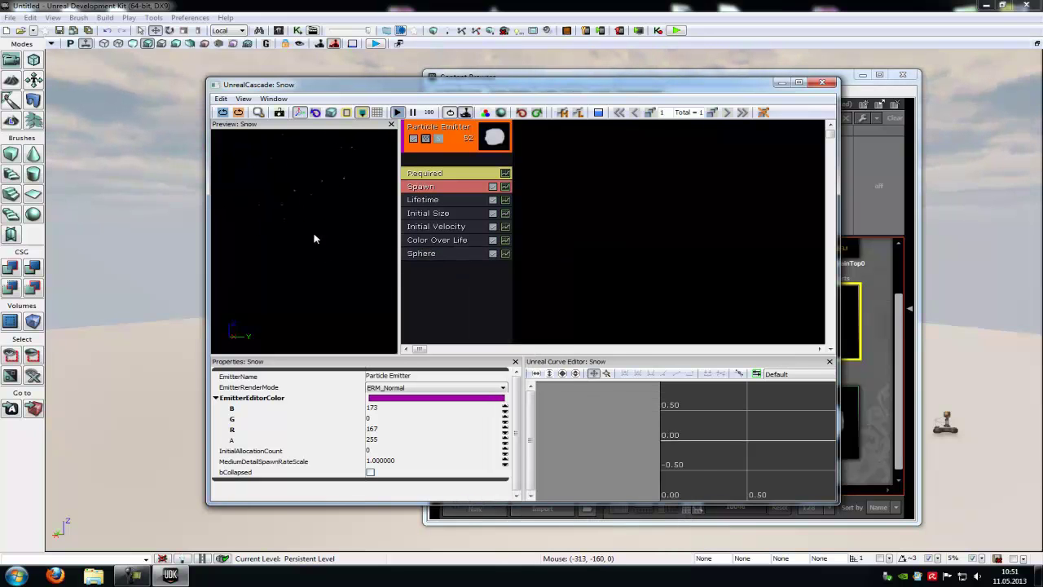
pyautogui.click(832, 83)
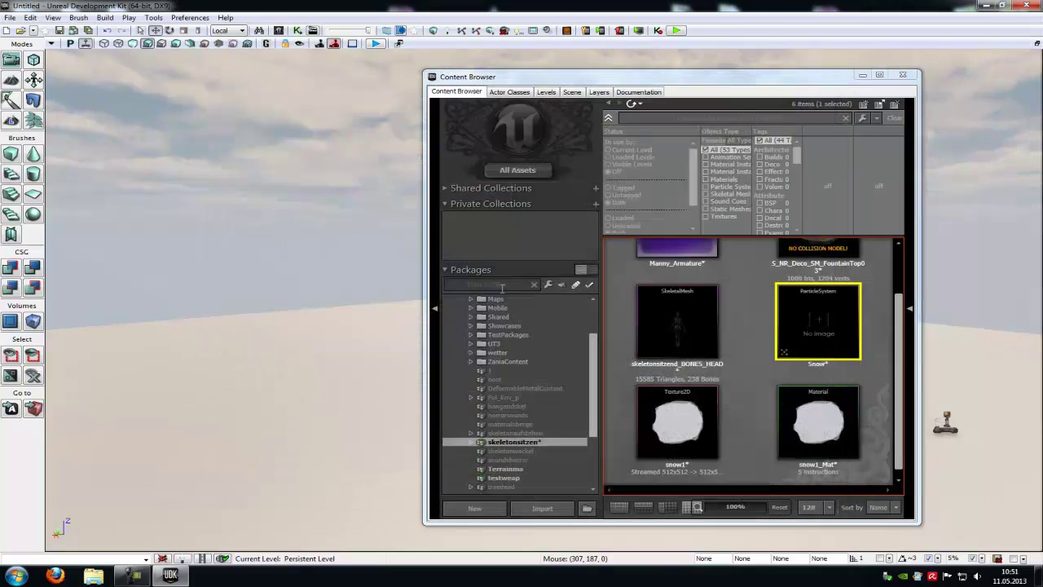
# Create a new level and add a dominant directional light at the checkered cube.
pyautogui.click(9, 17)
pyautogui.click(198, 6)
pyautogui.click(7, 31)
pyautogui.click(382, 352)
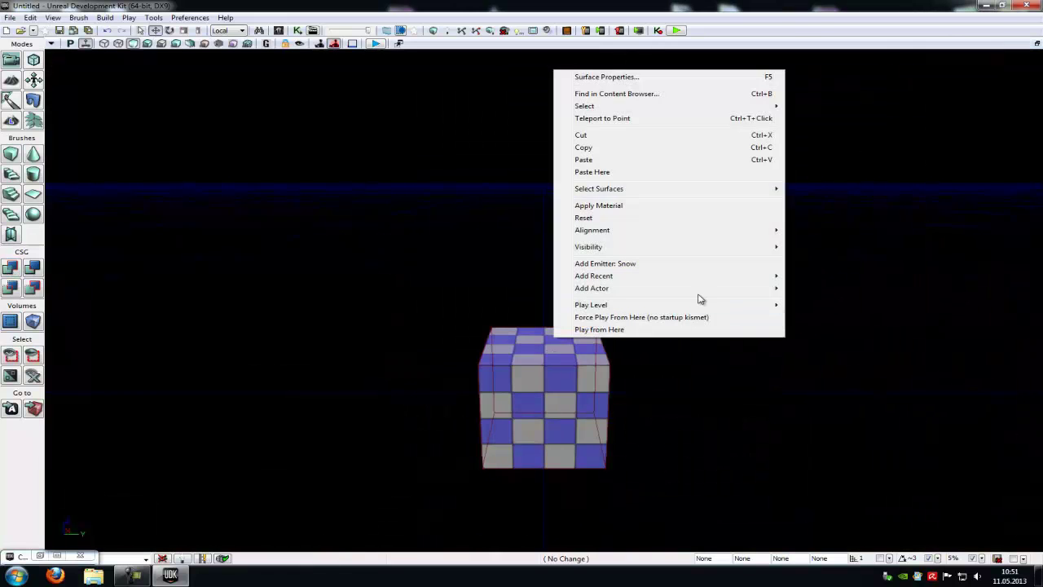
pyautogui.moveTo(703, 291)
pyautogui.click(901, 339)
# Place the Snow particle system in the level, raise it above the checkered surface and rotate it.
pyautogui.moveTo(678, 380); pyautogui.dragTo(379, 473, button='right')
pyautogui.click(41, 555)
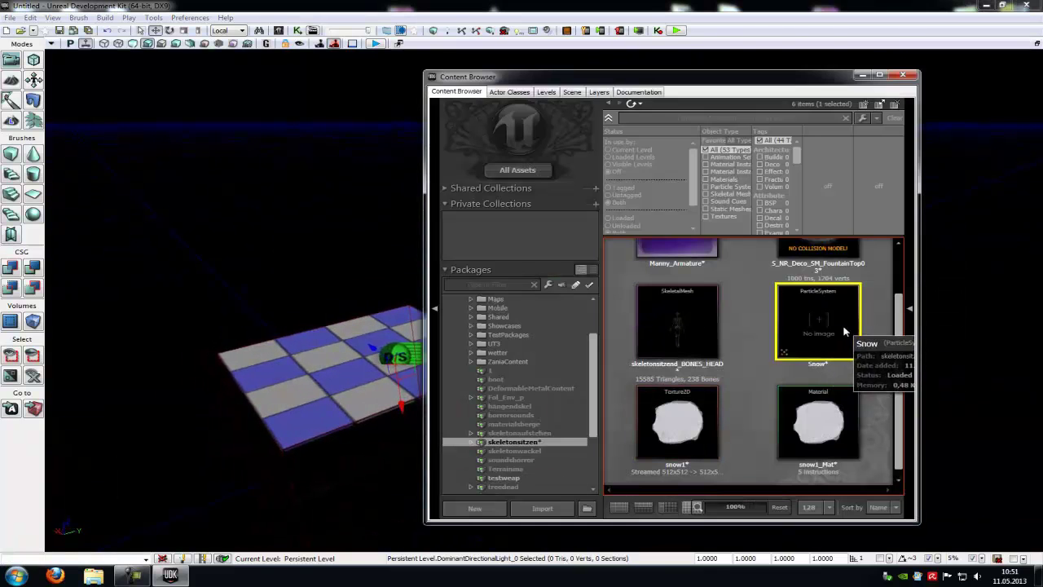
pyautogui.moveTo(818, 326); pyautogui.dragTo(347, 359)
pyautogui.moveTo(334, 322); pyautogui.dragTo(345, 242)
pyautogui.click(170, 30)
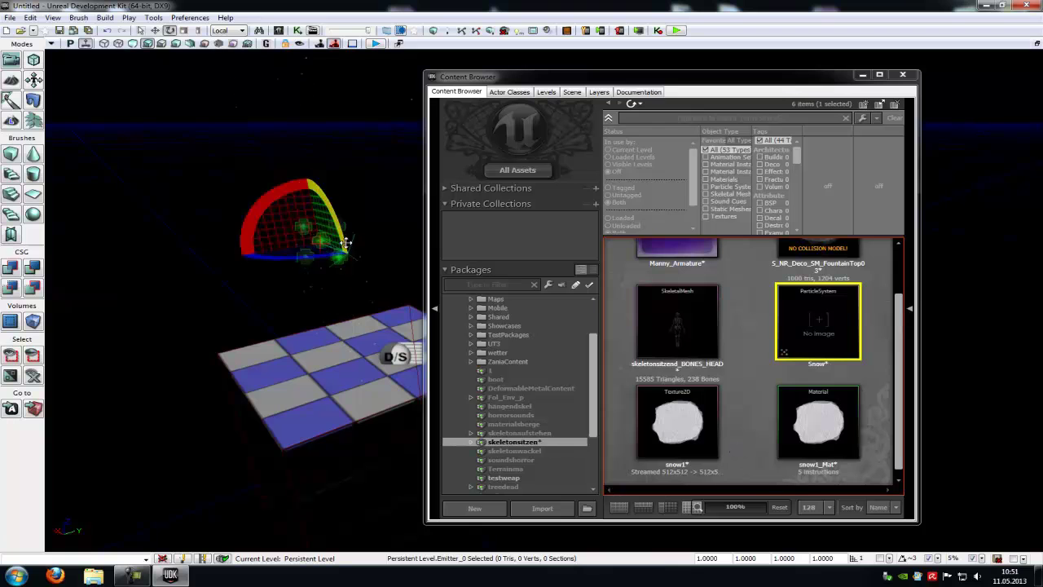
# Duplicate the snow emitter repeatedly and spread the copies in a grid above the checkered surface.
pyautogui.click(155, 30)
pyautogui.moveTo(326, 187); pyautogui.dragTo(277, 247, button='right')
pyautogui.moveTo(277, 247); pyautogui.dragTo(345, 239)
pyautogui.moveTo(334, 244); pyautogui.dragTo(304, 226, button='right')
pyautogui.keyDown('alt'); pyautogui.moveTo(305, 225); pyautogui.dragTo(181, 266); pyautogui.keyUp('alt')
pyautogui.moveTo(200, 307)
pyautogui.mouseDown(button='right')
pyautogui.moveTo(307, 314)
pyautogui.moveTo(217, 312)
pyautogui.mouseUp(button='right')
pyautogui.moveTo(217, 312); pyautogui.dragTo(244, 309, button='middle')
pyautogui.keyDown('ctrl'); pyautogui.click(244, 286); pyautogui.keyUp('ctrl')
pyautogui.moveTo(334, 279); pyautogui.dragTo(256, 306)
pyautogui.moveTo(256, 306); pyautogui.dragTo(347, 224, button='right')
pyautogui.moveTo(348, 186); pyautogui.dragTo(414, 144)
# Play the level from a point below the emitters to test the snowfall.
pyautogui.rightClick(374, 290)
pyautogui.click(417, 553)
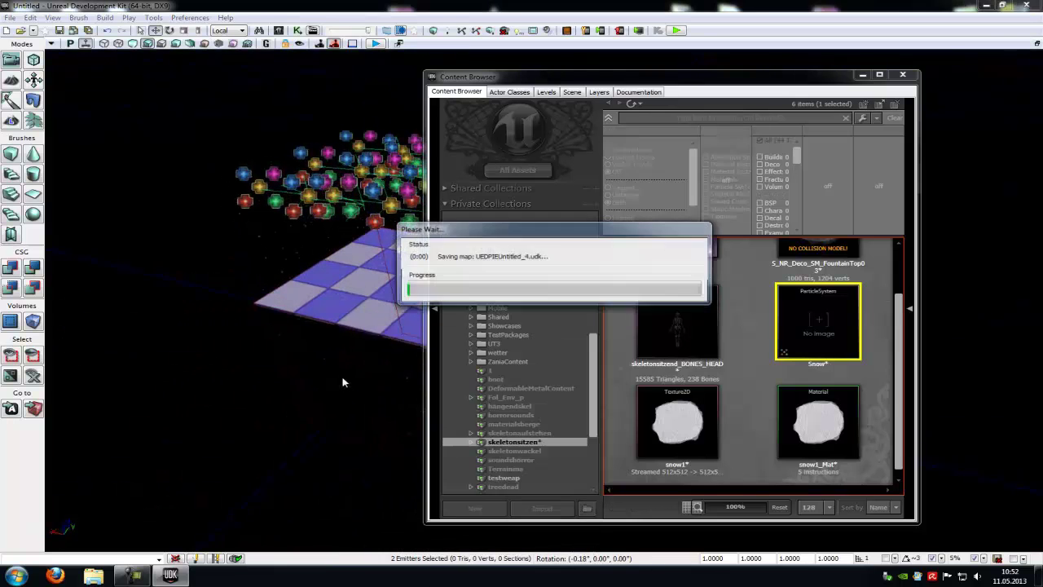